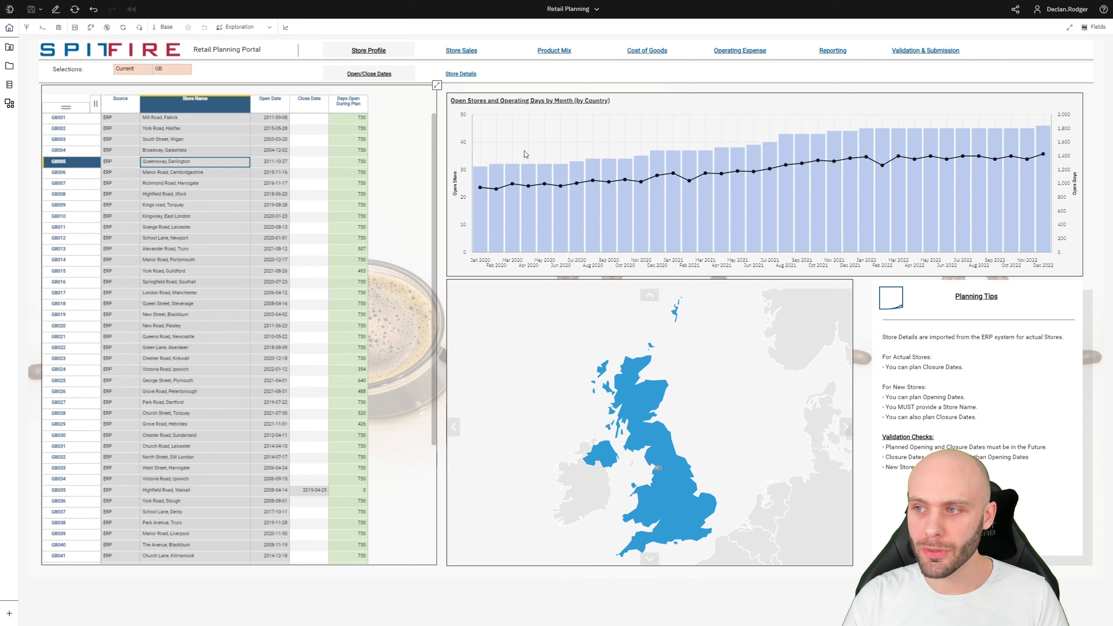
Select the Open Stores and Operating Days by month chart on the Store Profile page.
left_click(463, 143)
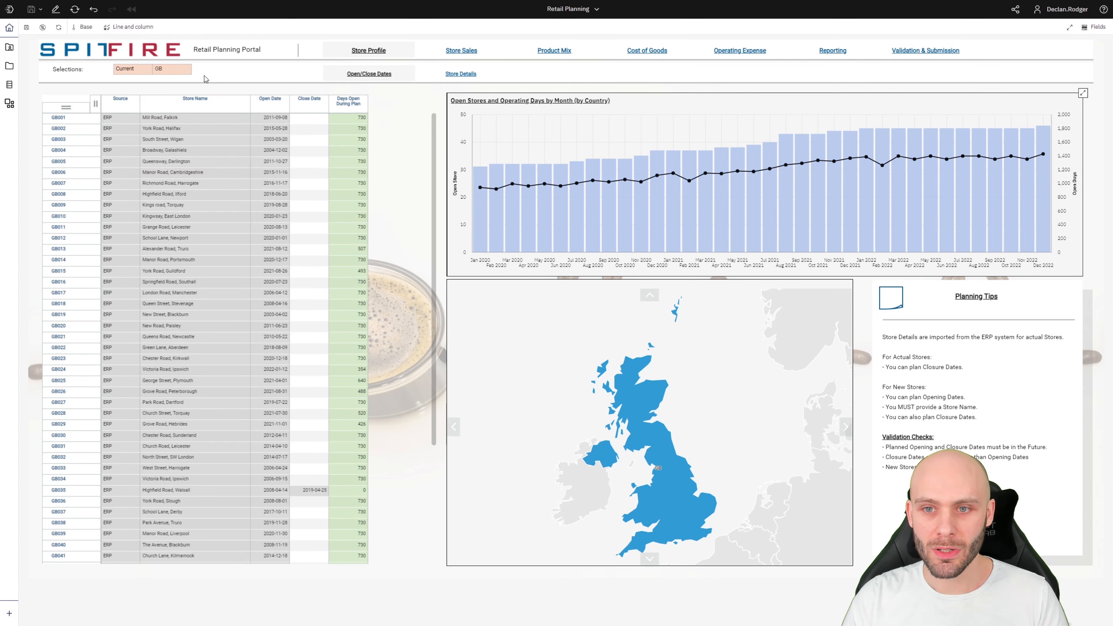
Switch to Product Mix and show the Version, Currency and Store selectors on the Revenue Share grid.
left_click(567, 51)
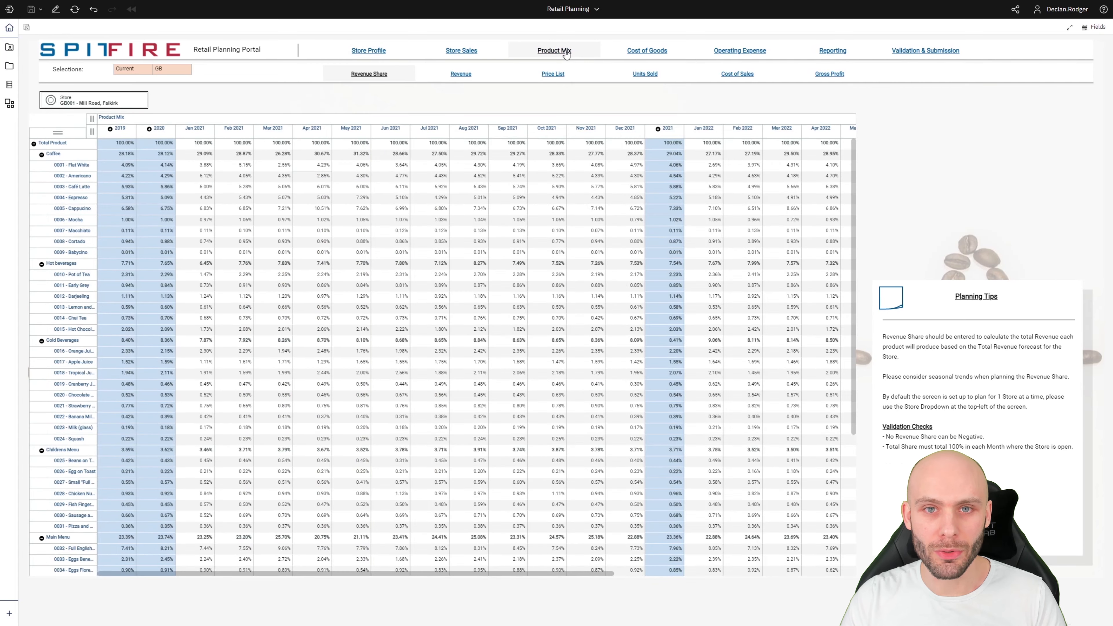
left_click(388, 170)
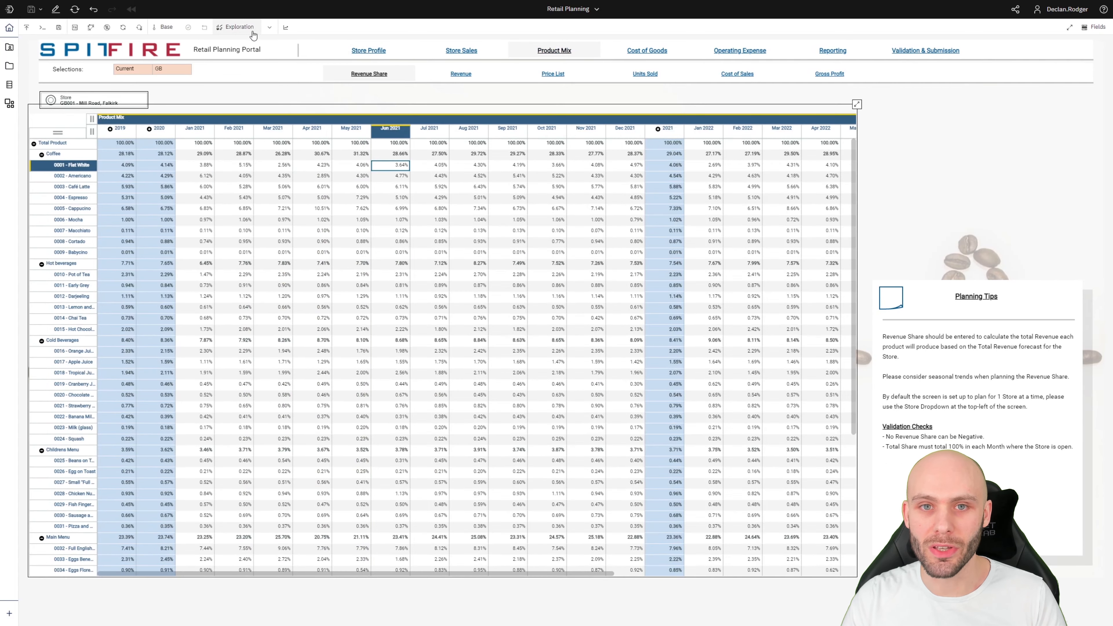
left_click(265, 29)
left_click(323, 261)
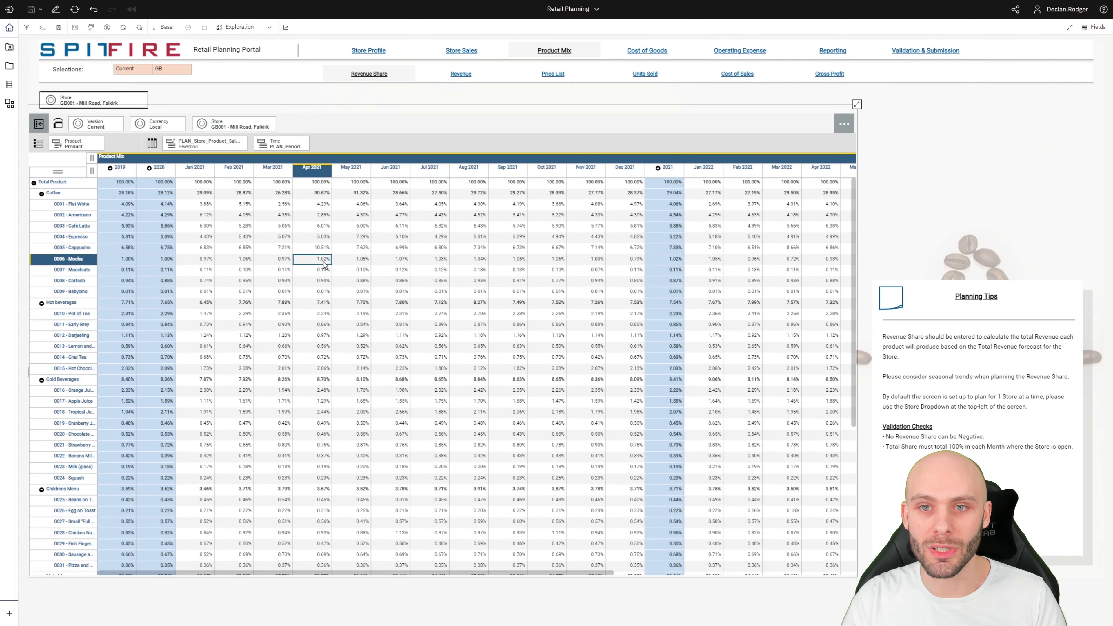
Export the Revenue Share view to Excel, open the downloaded workbook, then close it.
left_click(27, 29)
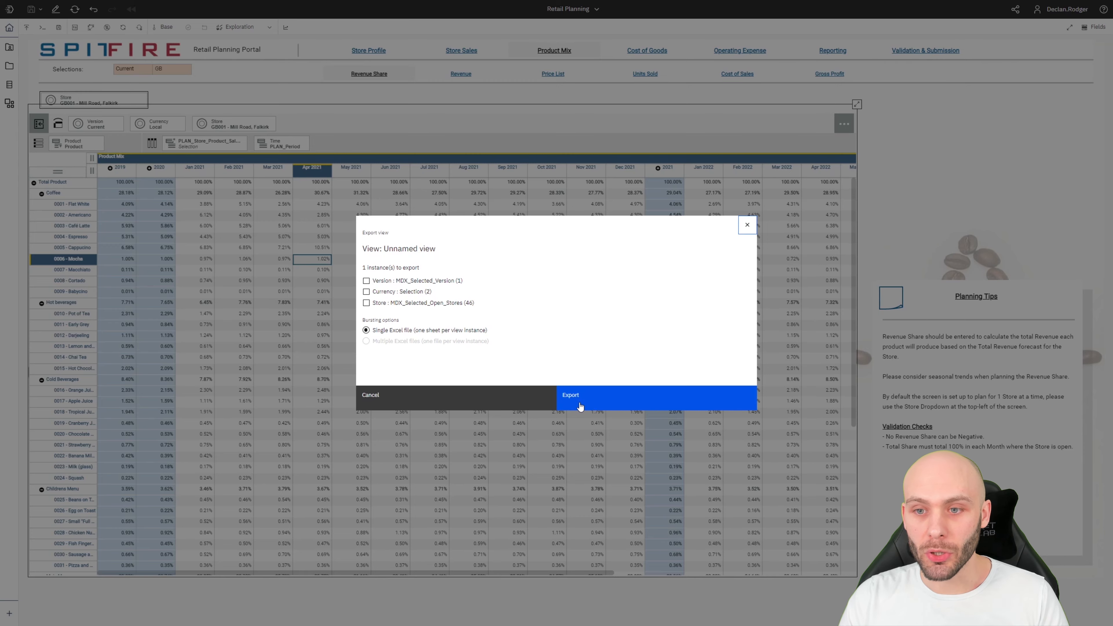
left_click(570, 396)
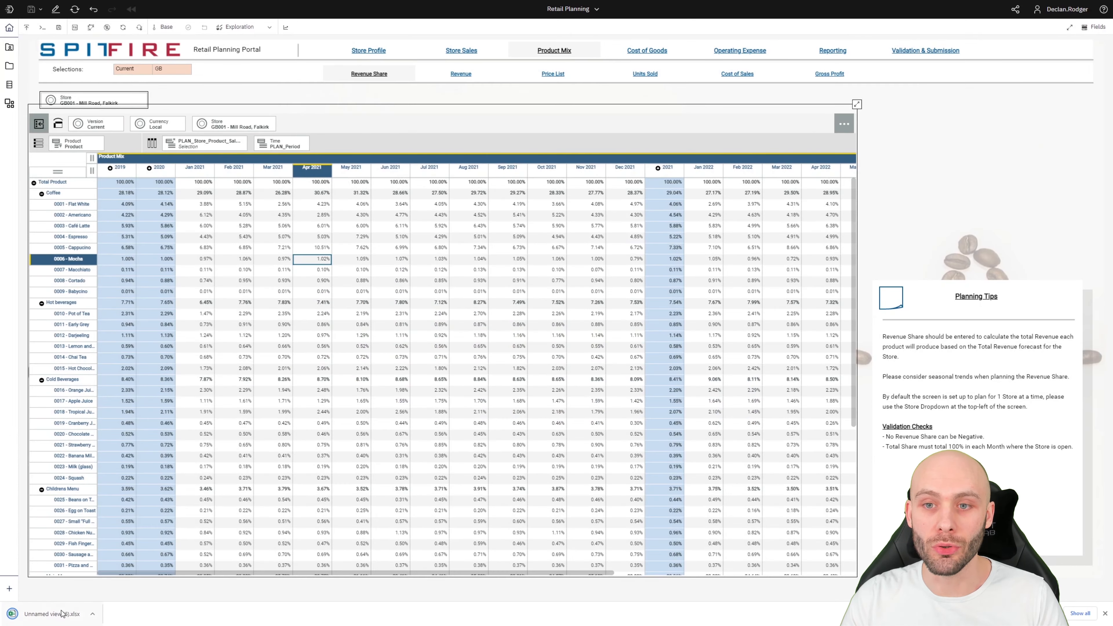
left_click(64, 613)
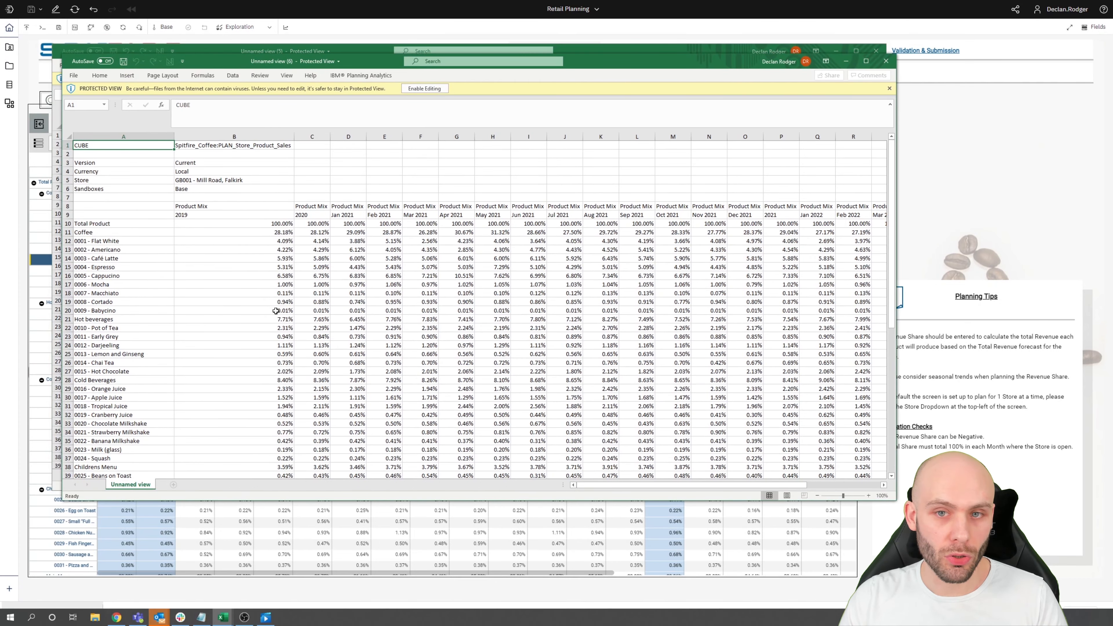
left_click(885, 61)
Close the earlier workbook and check the store list without changing the selected store.
left_click(875, 51)
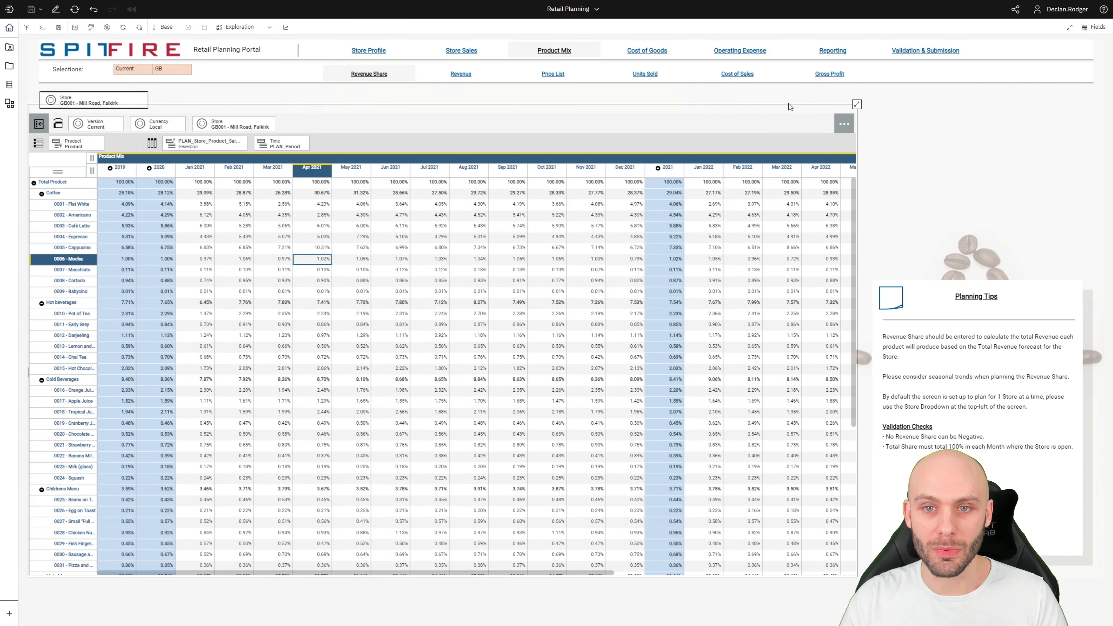
left_click(347, 271)
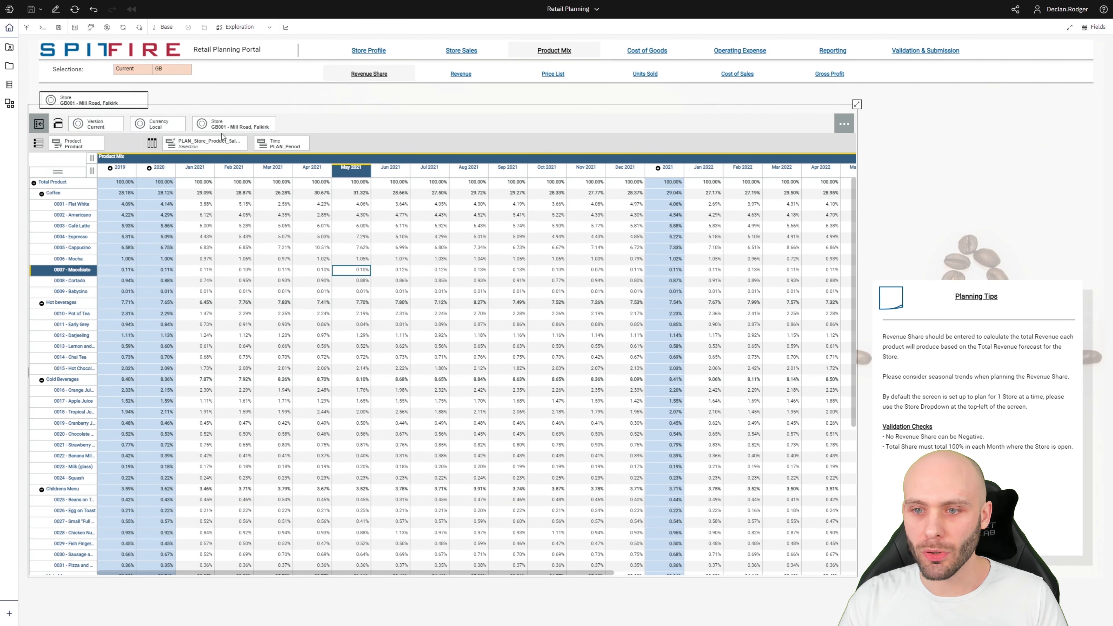
left_click(223, 127)
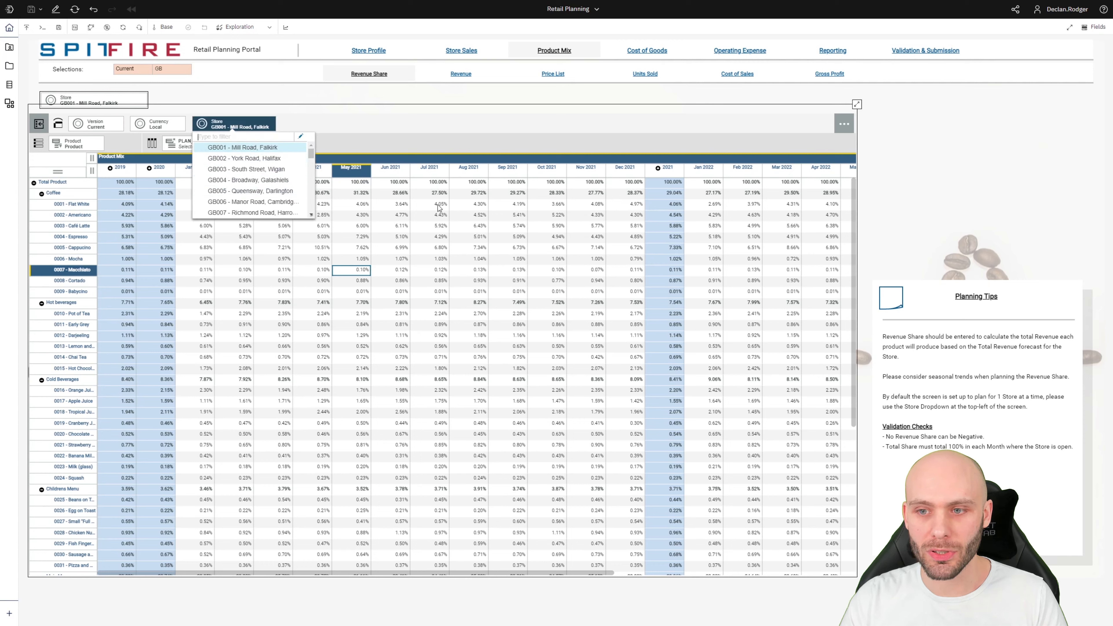
left_click(469, 214)
Burst-export one sheet per each of the 46 open stores, then browse the GB002 and GB003 sheets.
left_click(27, 33)
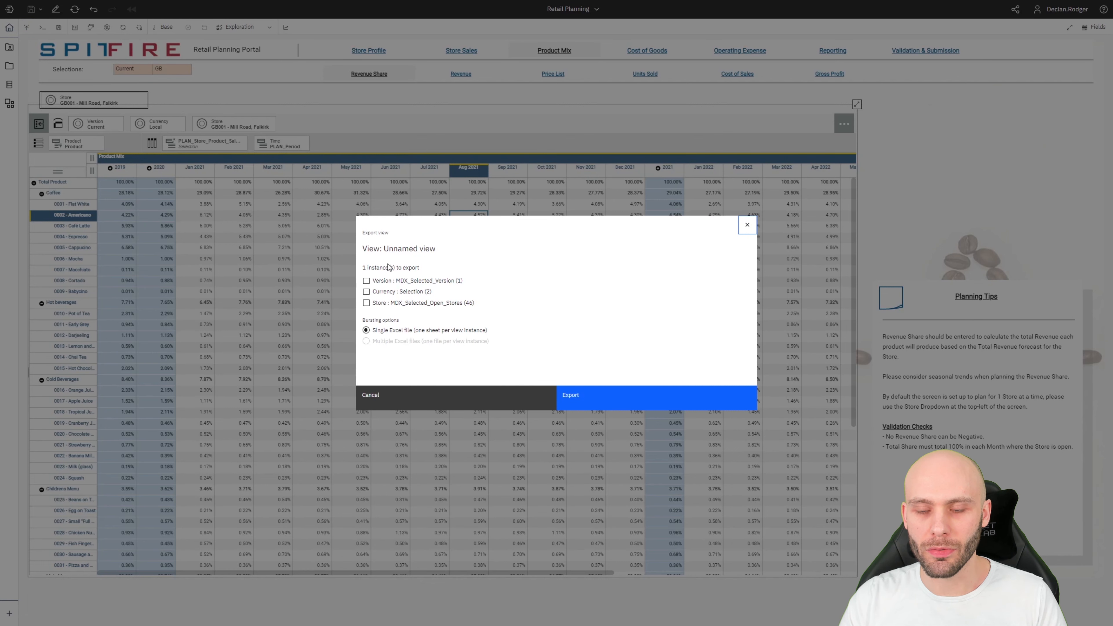
left_click(366, 302)
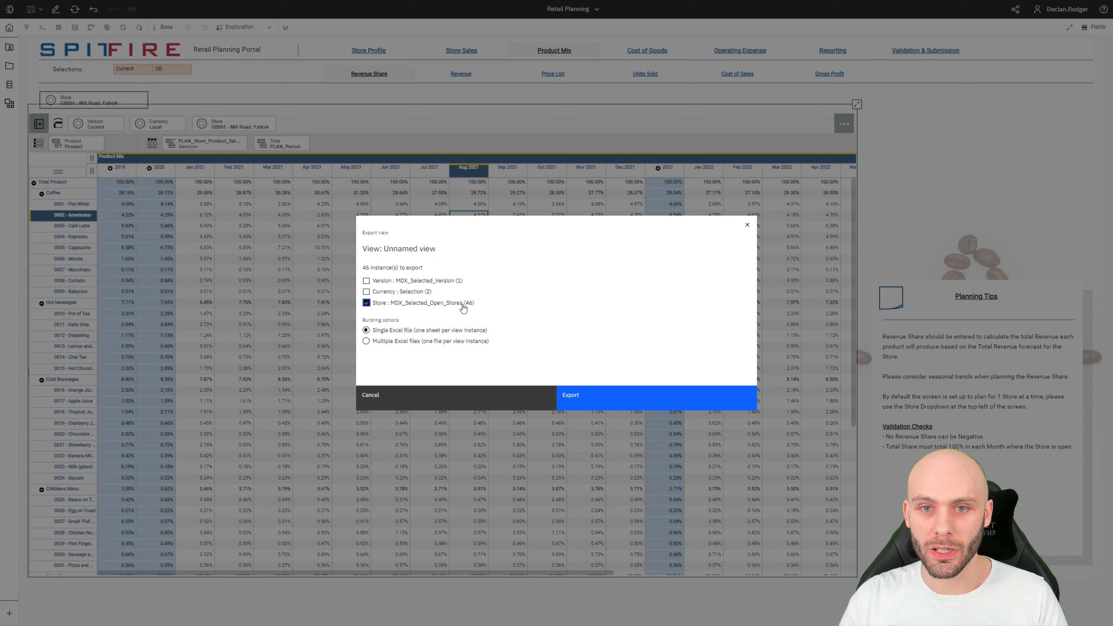
left_click(584, 398)
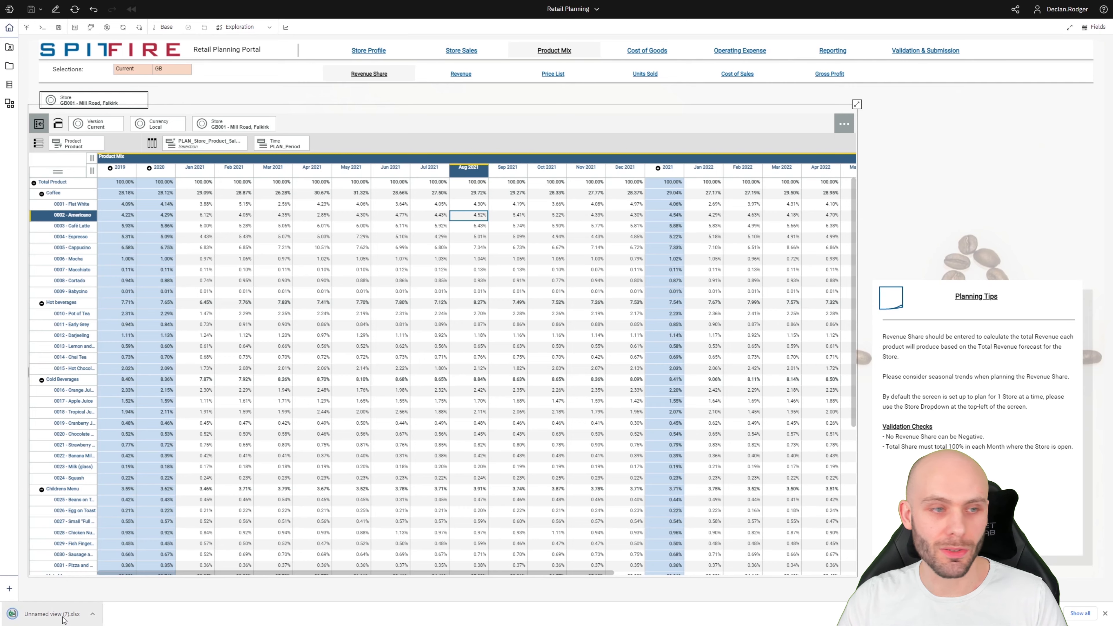
left_click(64, 616)
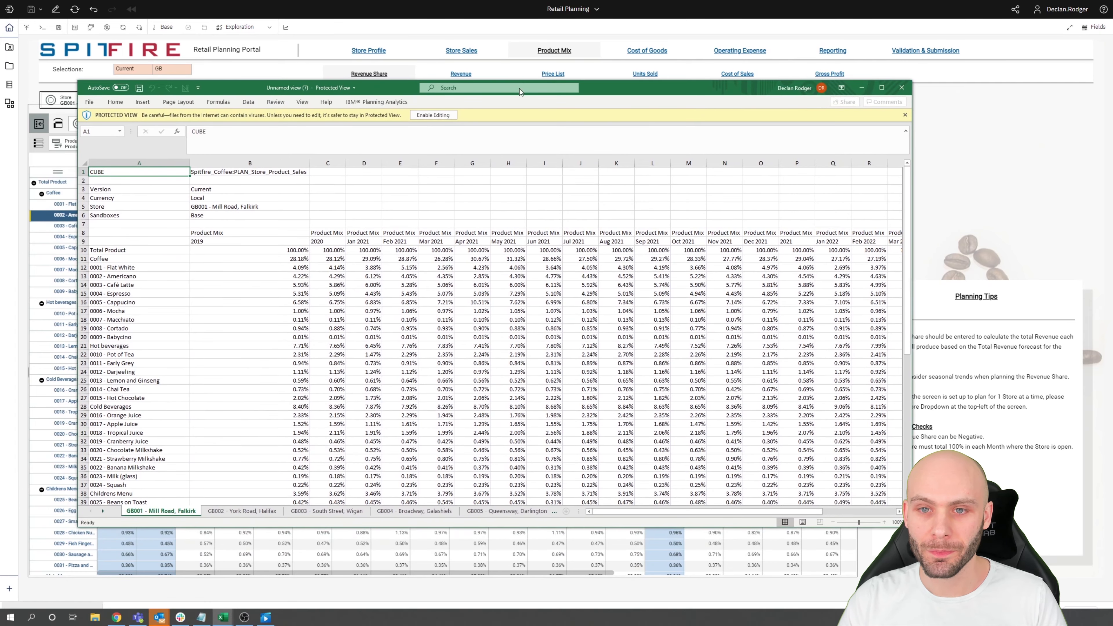
left_click(252, 512)
left_click(326, 512)
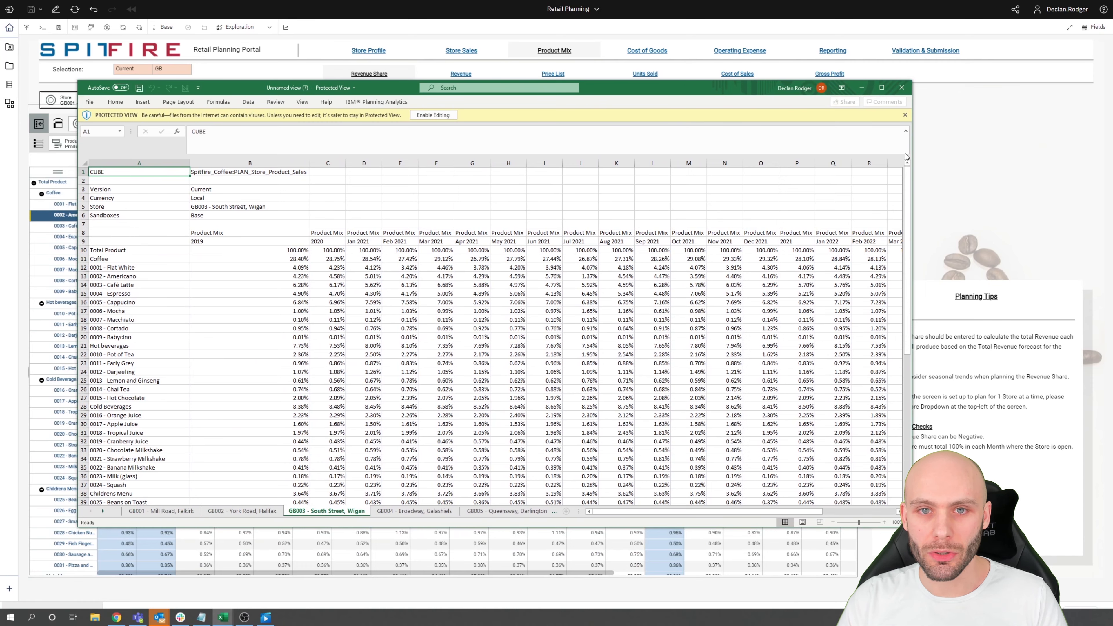
left_click(862, 88)
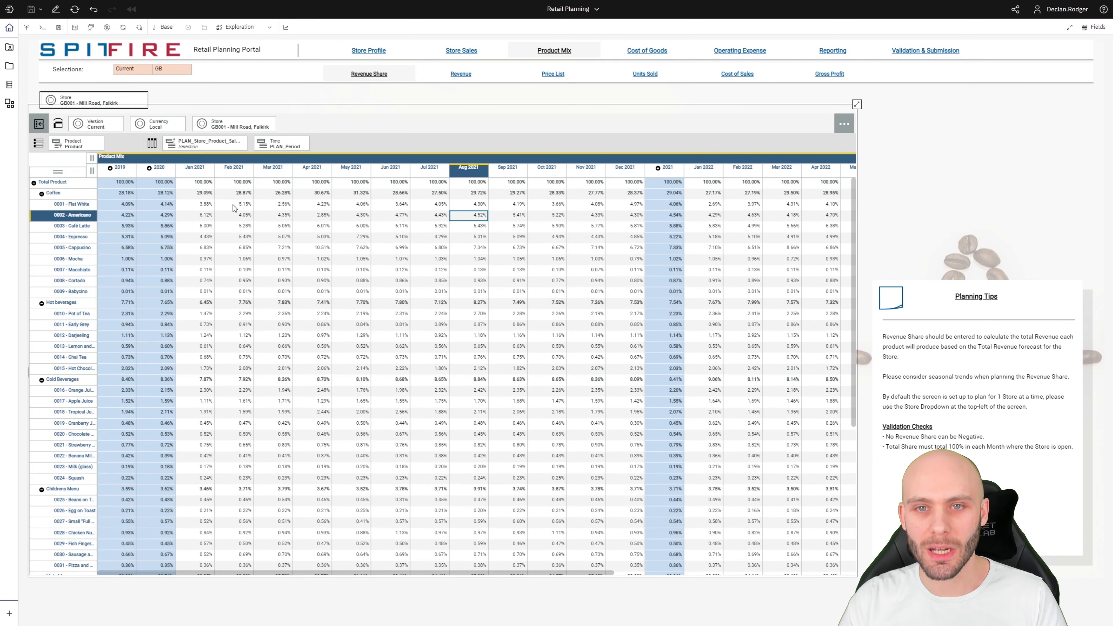
Hide the exploration selector rows and run the 'find milk' snap command on the grid.
left_click(270, 26)
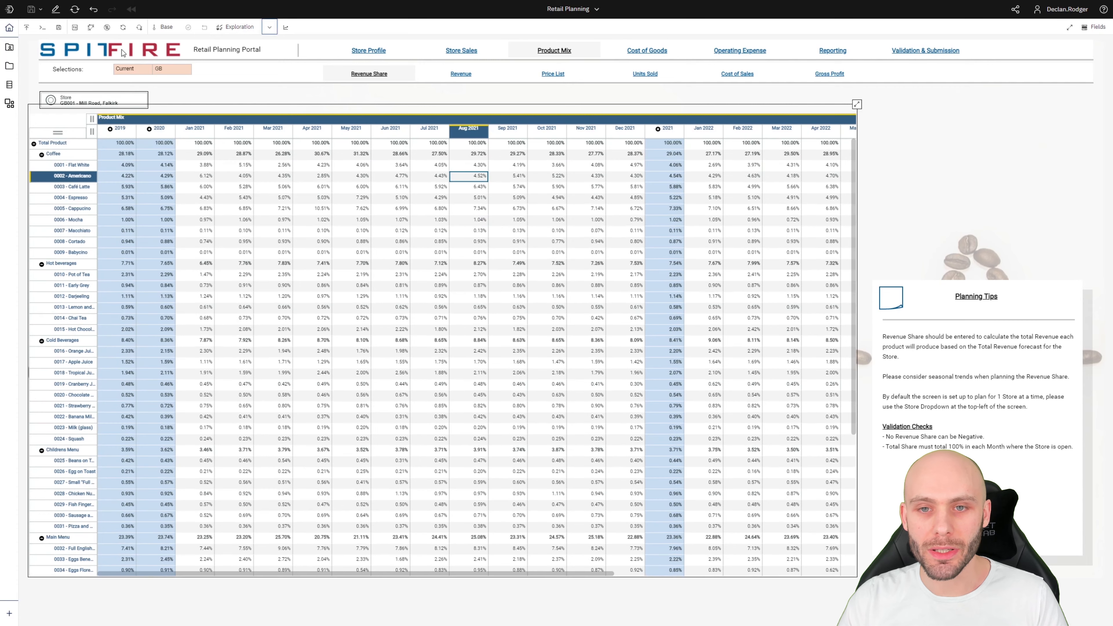
left_click(42, 28)
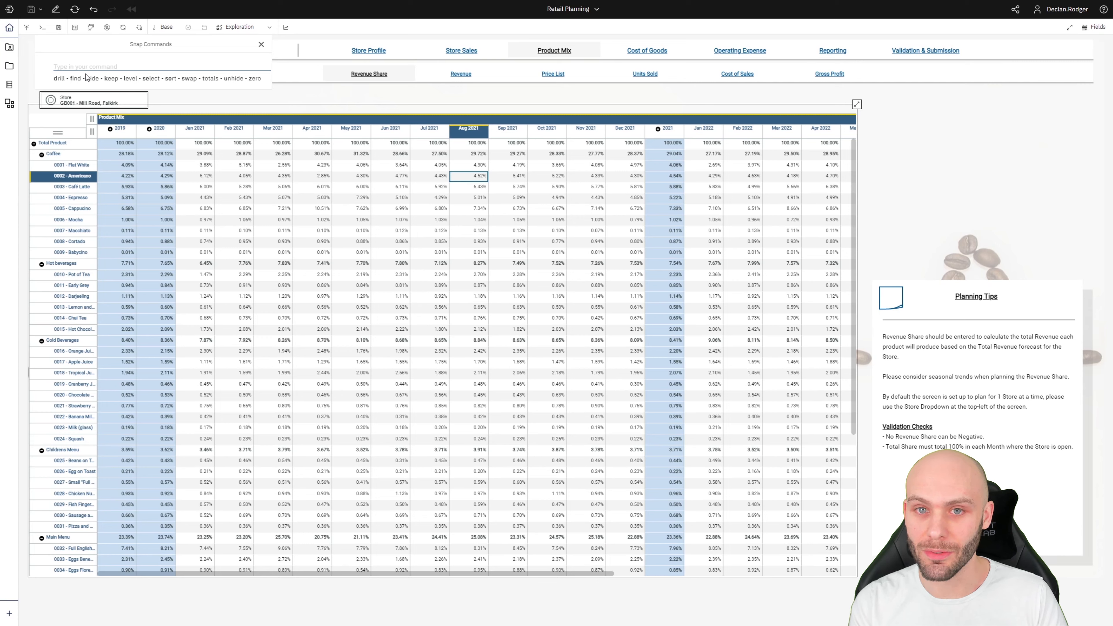
type("find")
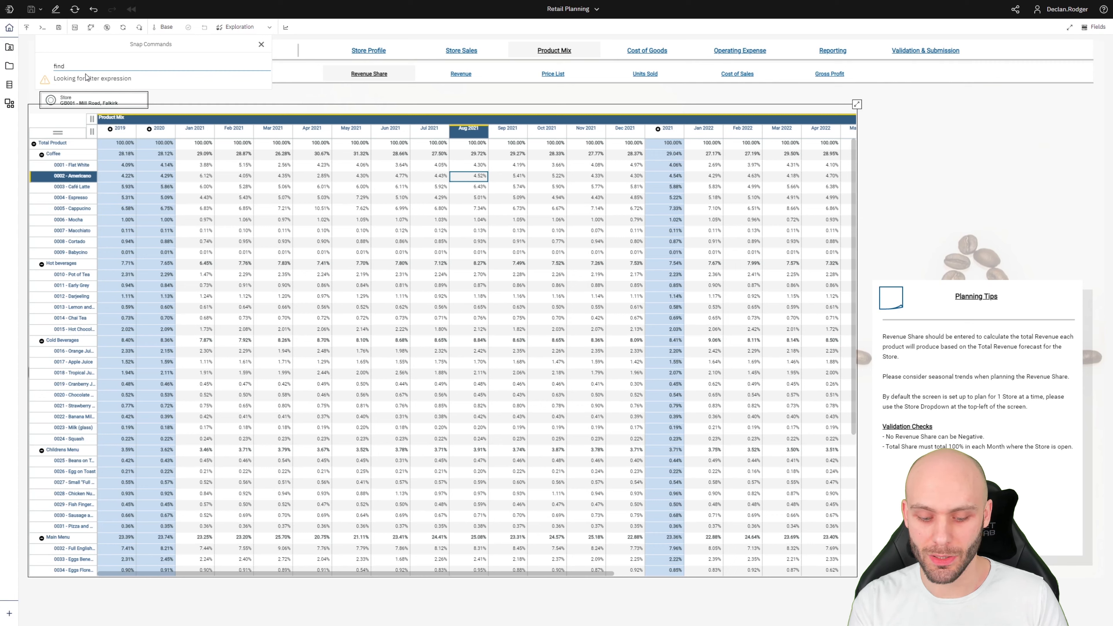
type("milk")
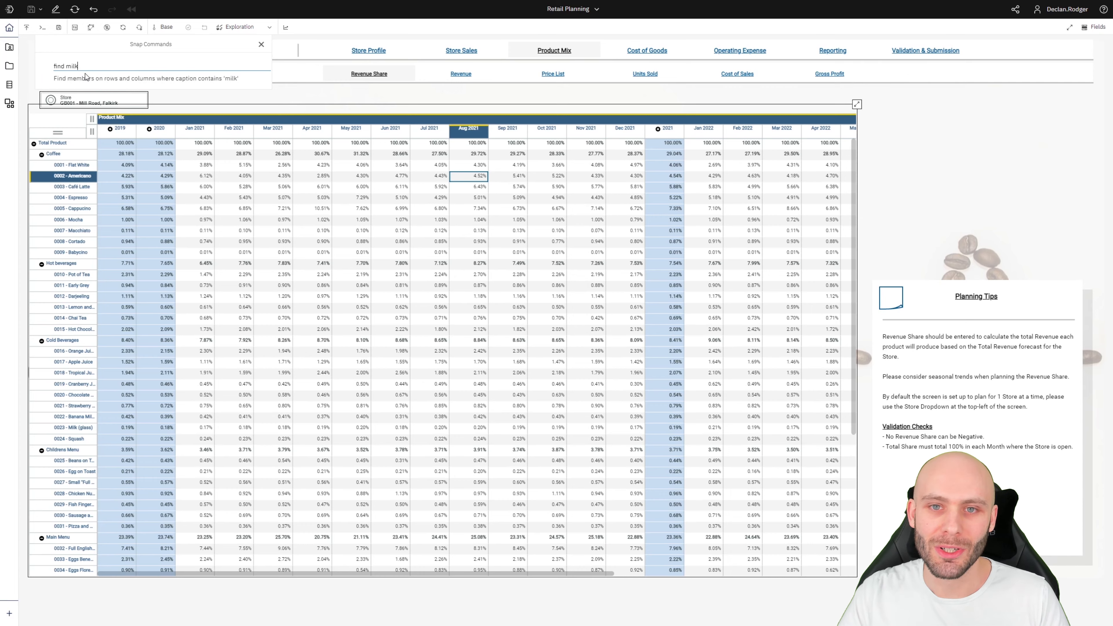
key("Return")
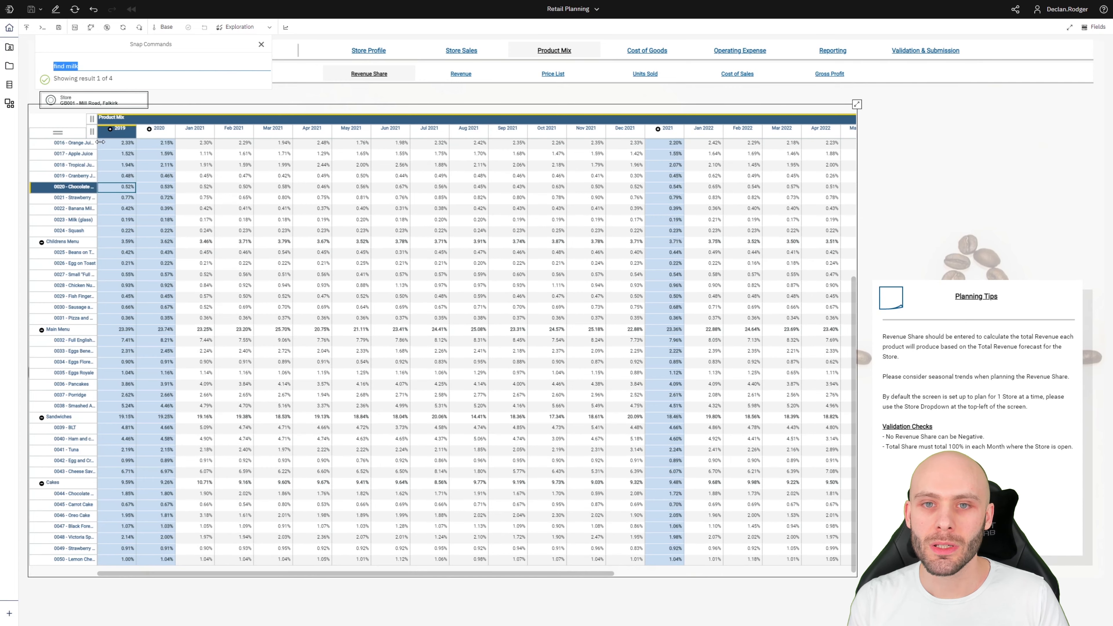
Widen the product names column, jump to the next milk match, then reopen Snap Commands.
left_click_drag(98, 142, 134, 141)
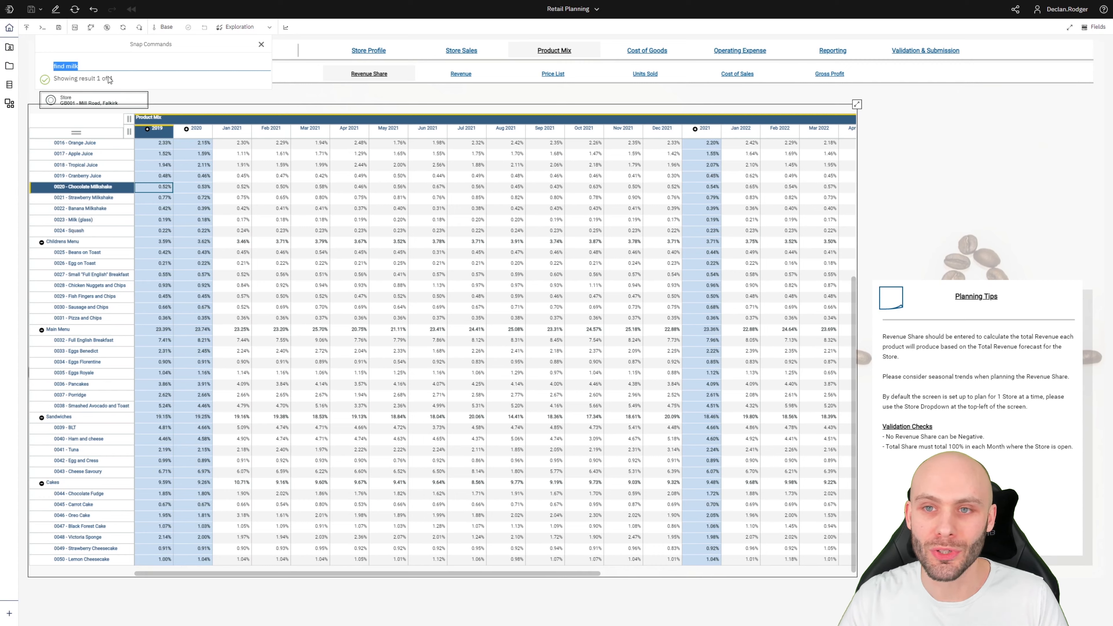
key("Return")
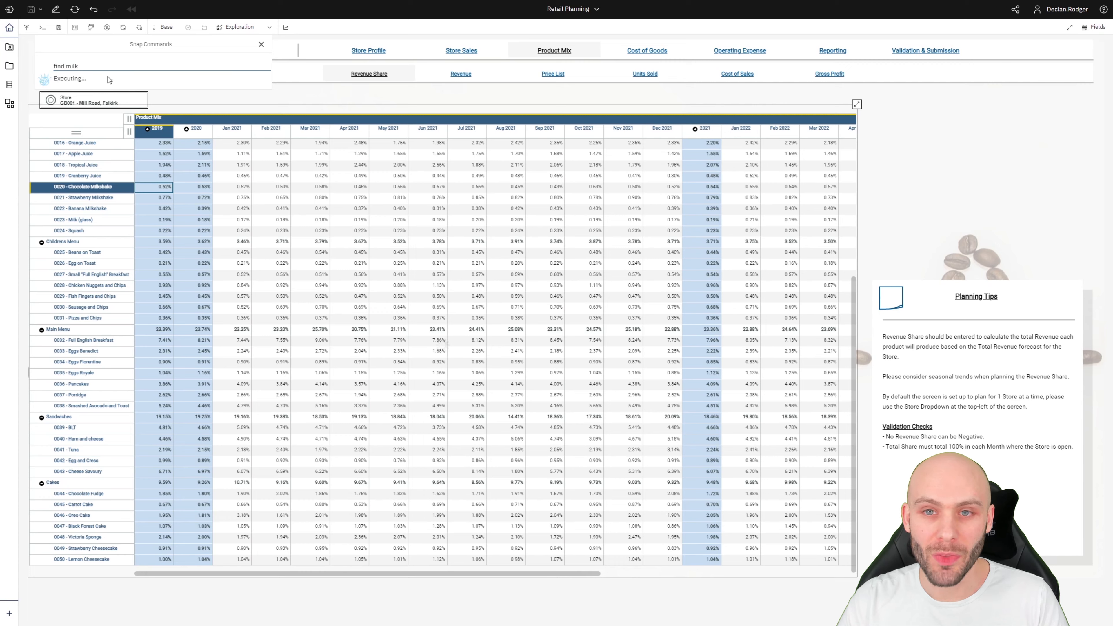
left_click(262, 44)
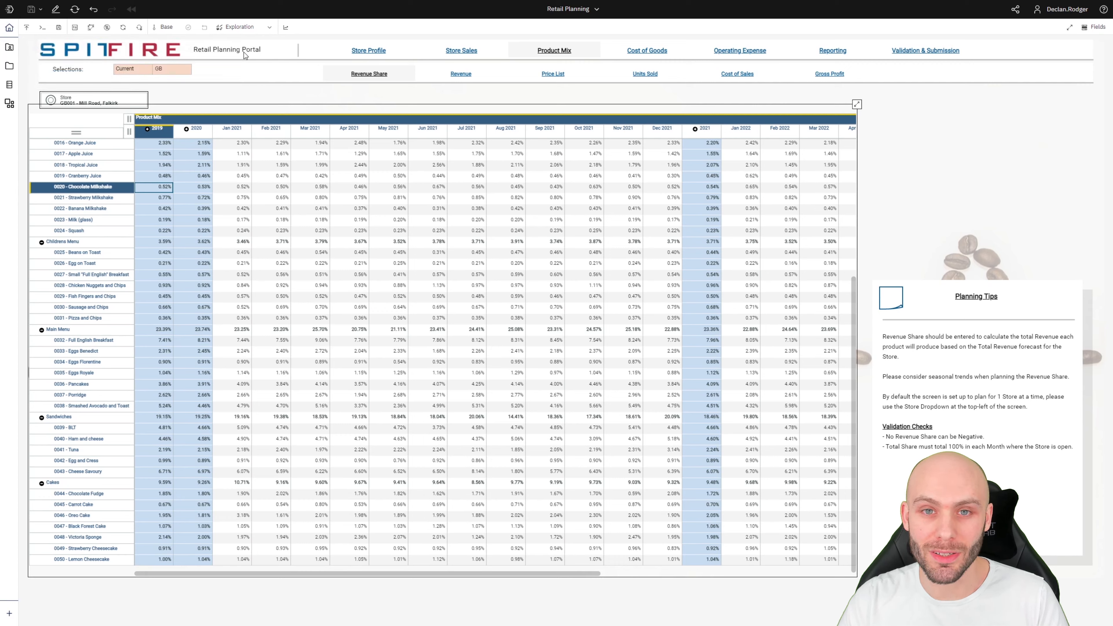
left_click(42, 27)
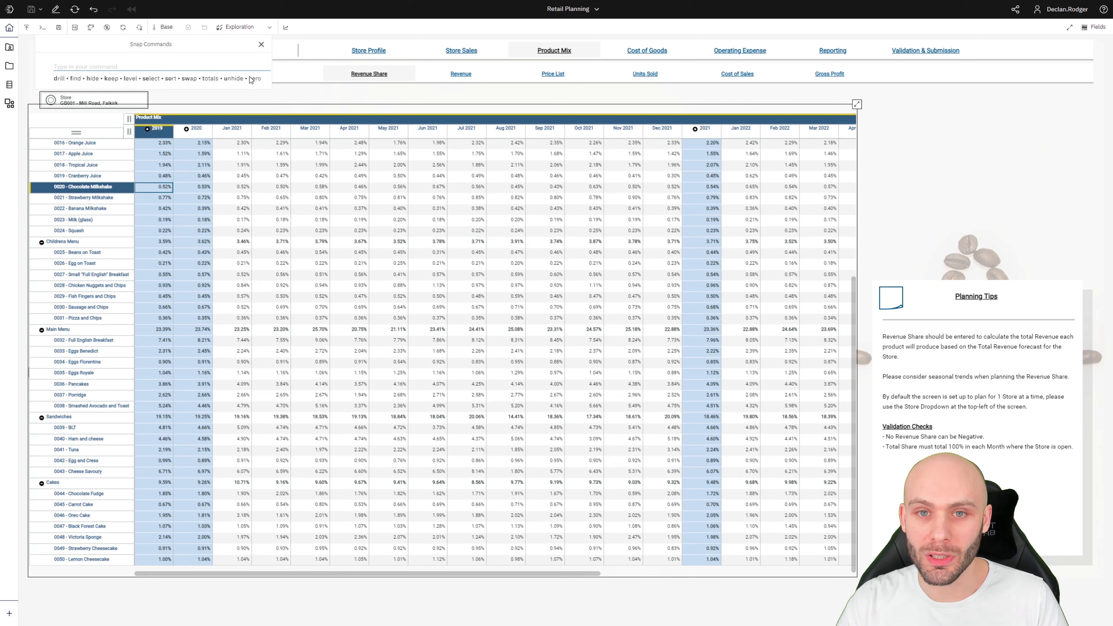
Run 'swap' twice to flip then restore rows and columns, and close the command panel.
type("swap")
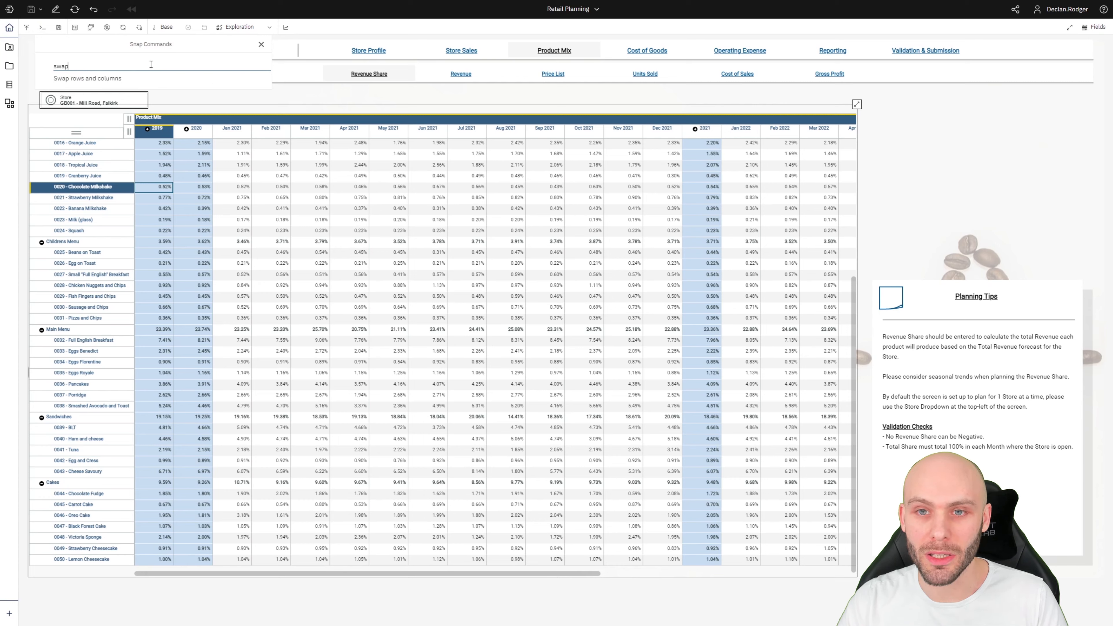
key("Return")
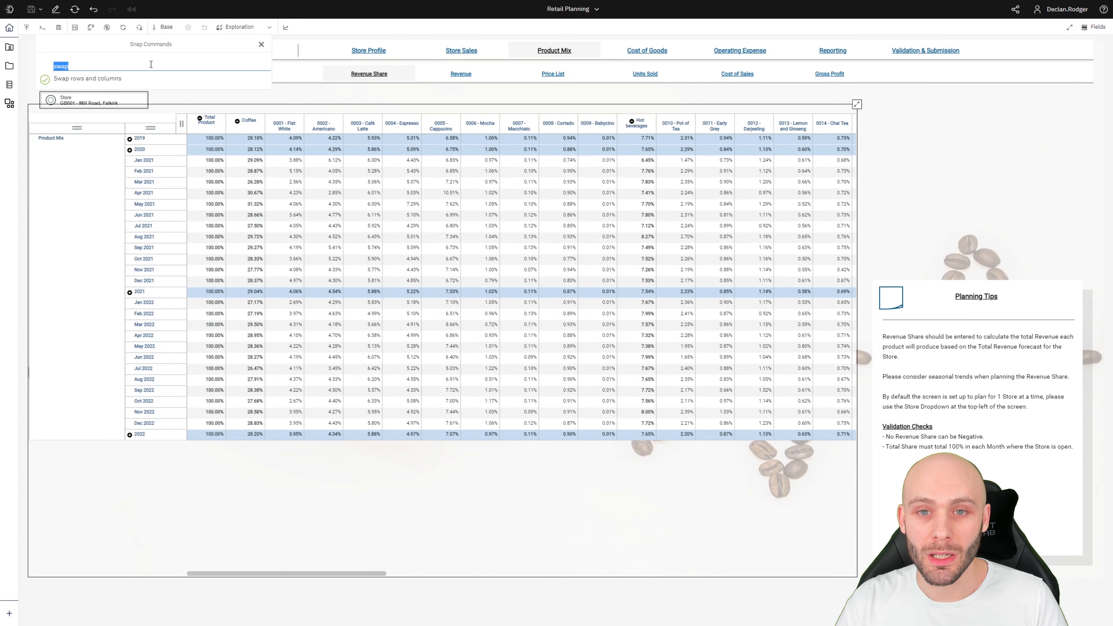
left_click(151, 64)
key("Return")
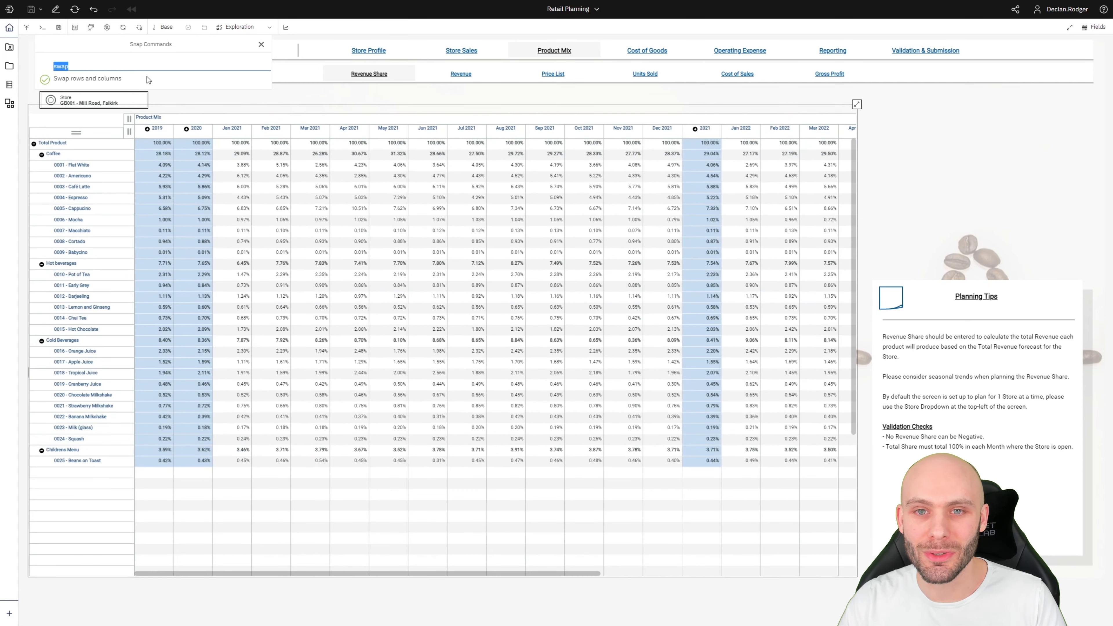
left_click(261, 44)
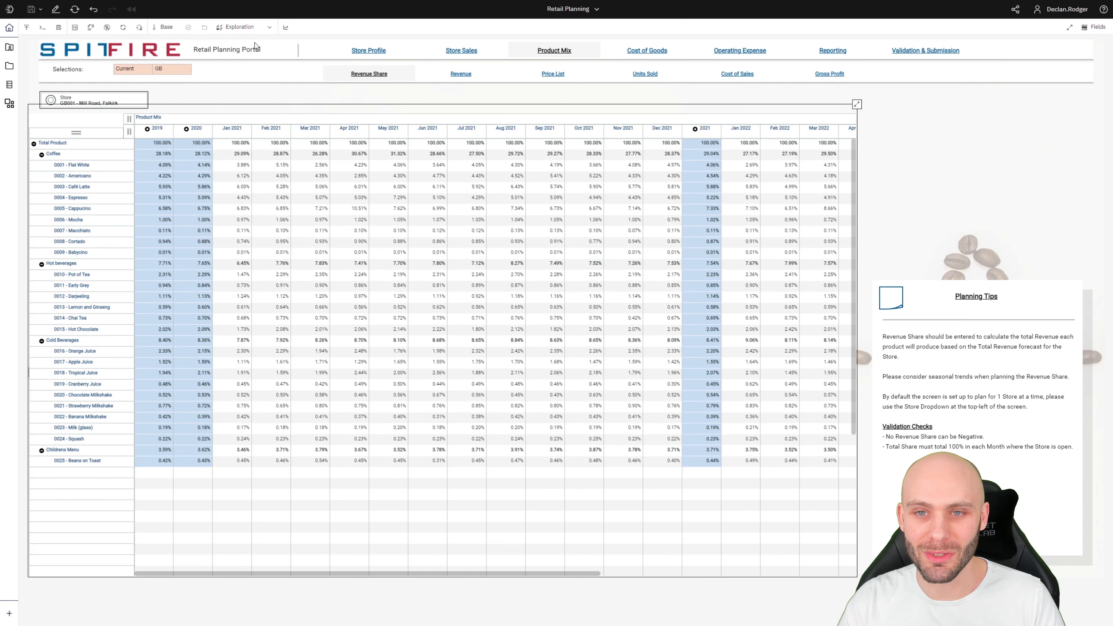
left_click(246, 263)
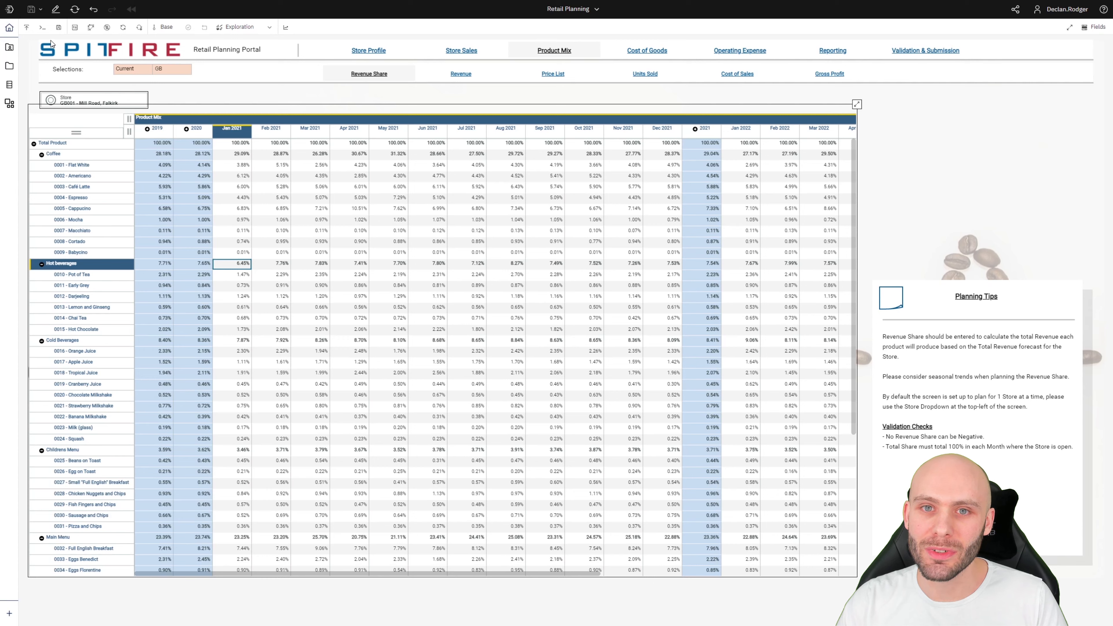
left_click(76, 29)
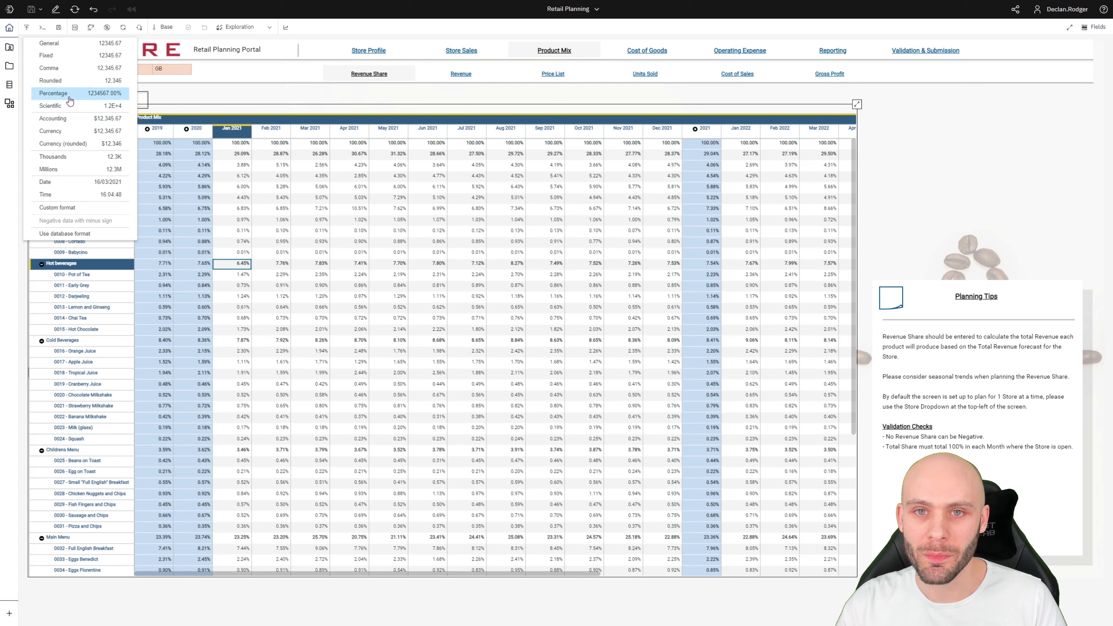
left_click(64, 71)
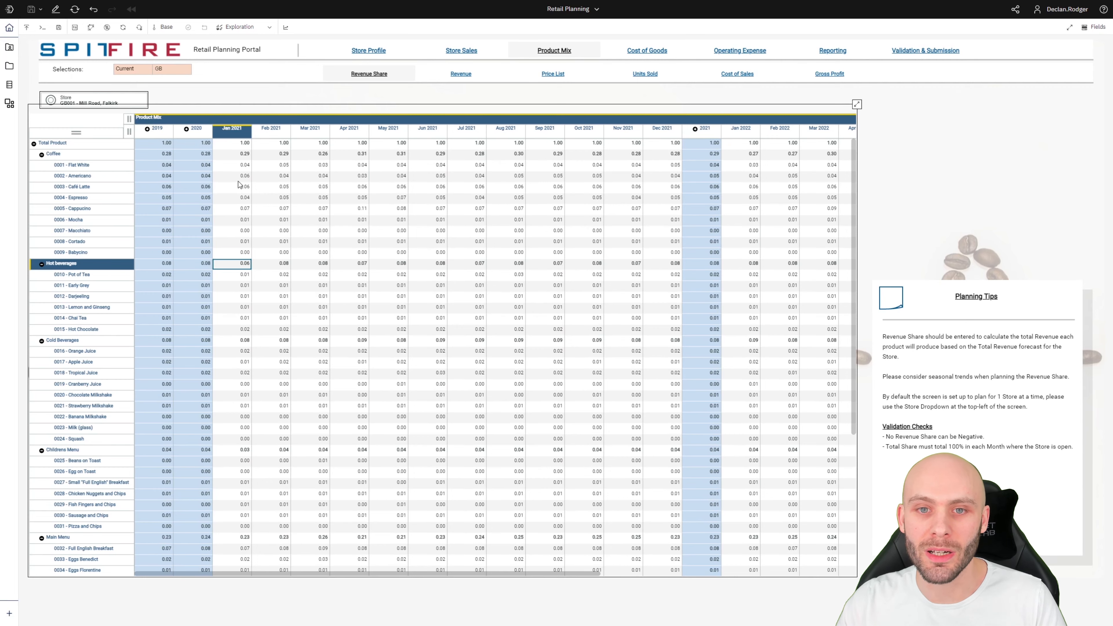
left_click(362, 208)
left_click(636, 209)
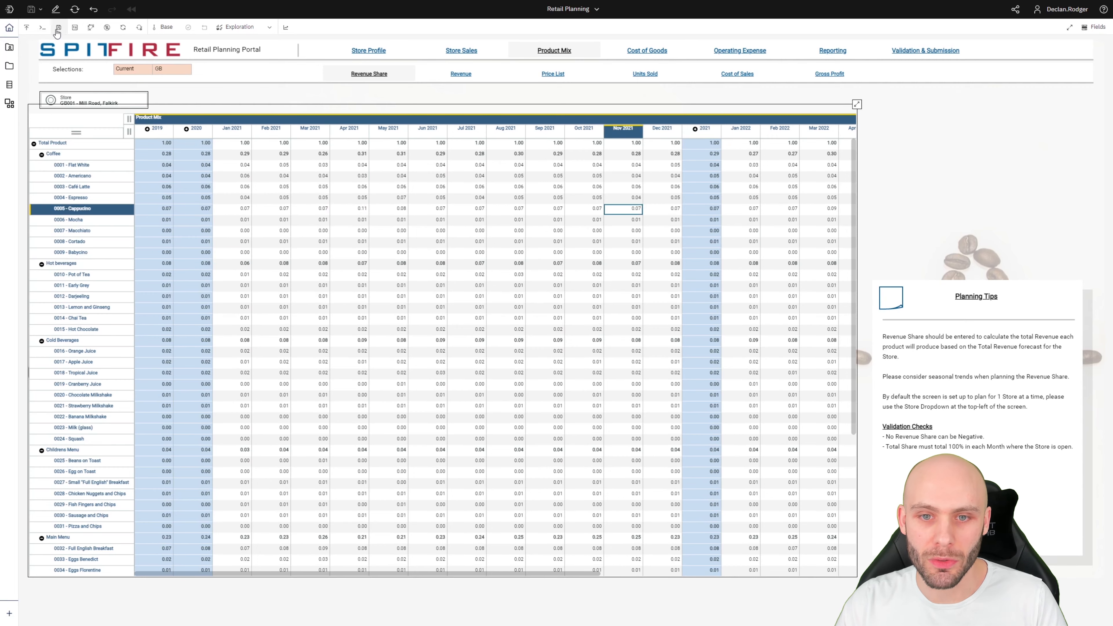
left_click(75, 28)
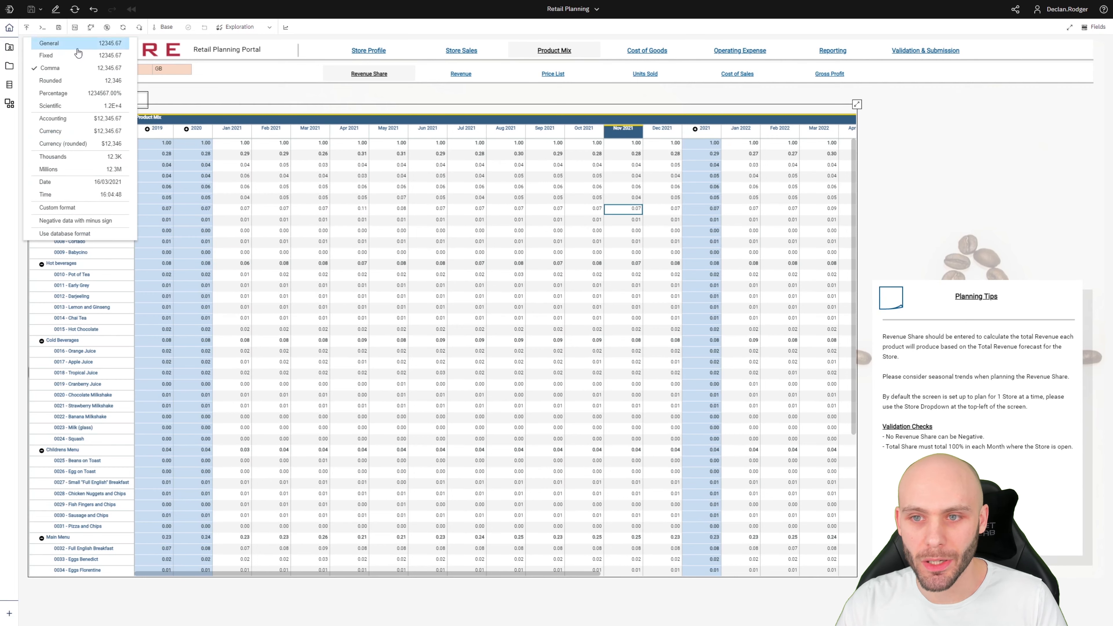
left_click(66, 208)
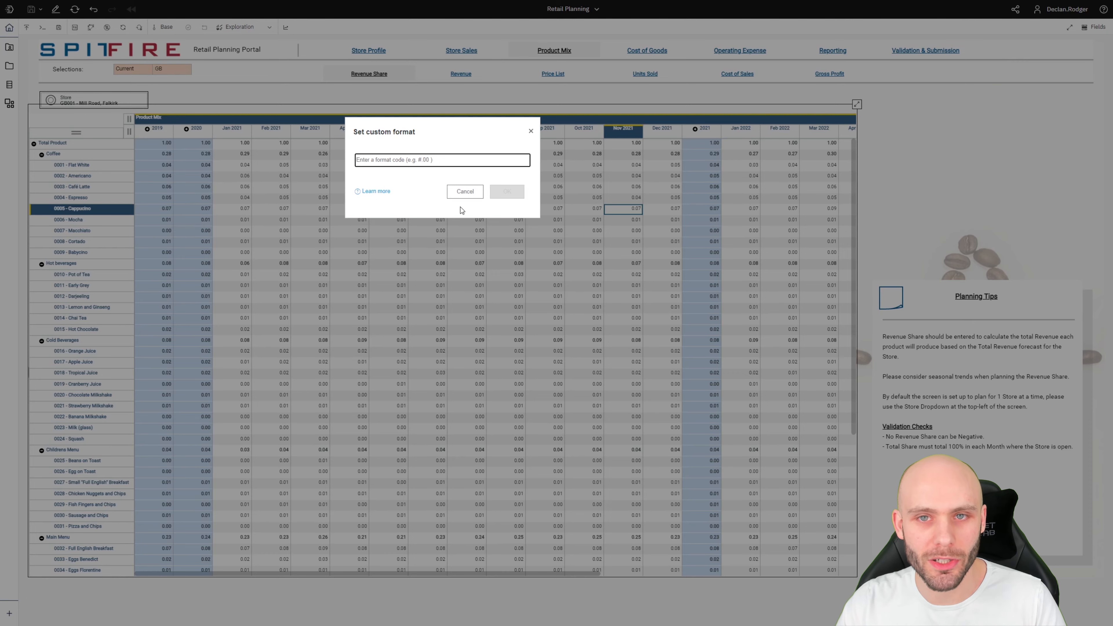
left_click(465, 193)
left_click(76, 32)
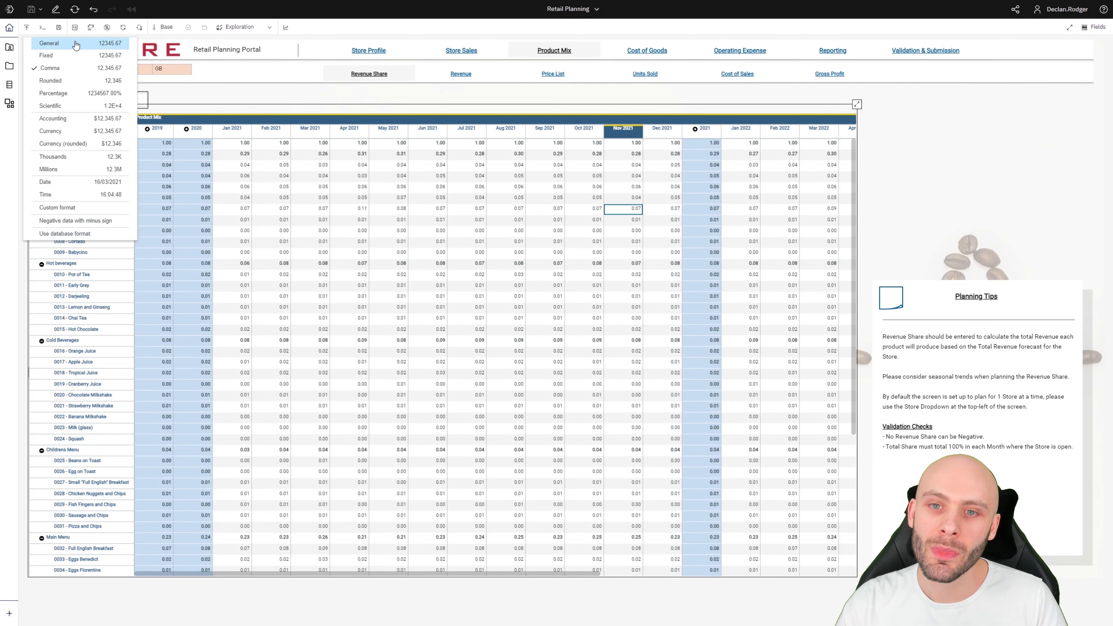
left_click(76, 224)
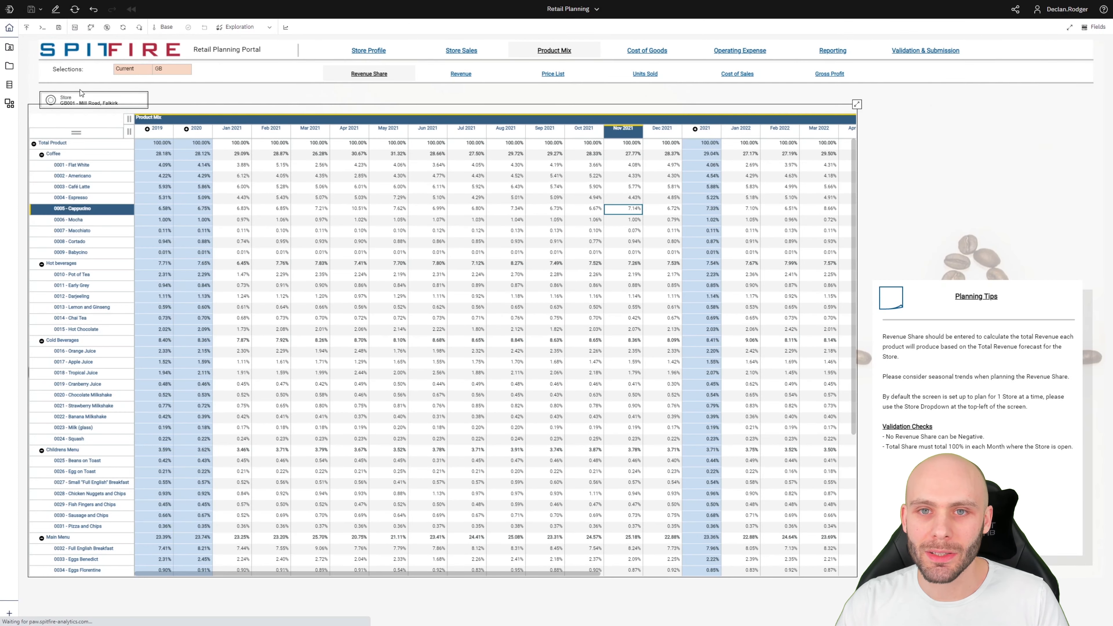
Toggle Swap rows and columns back and forth, ending with products as rows and months across.
left_click(90, 31)
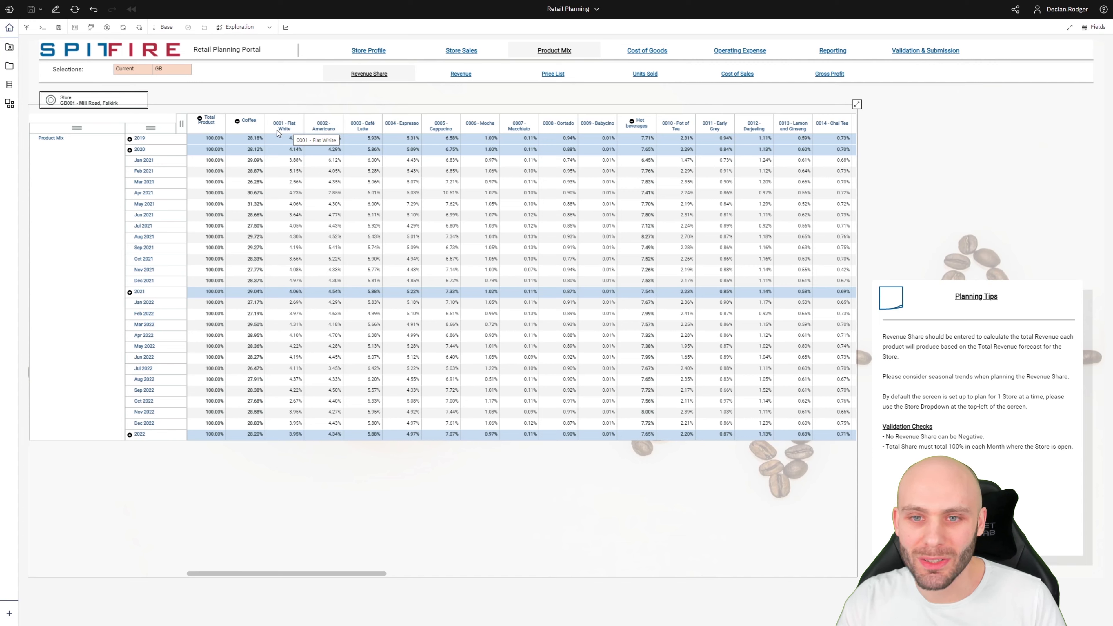
left_click(92, 30)
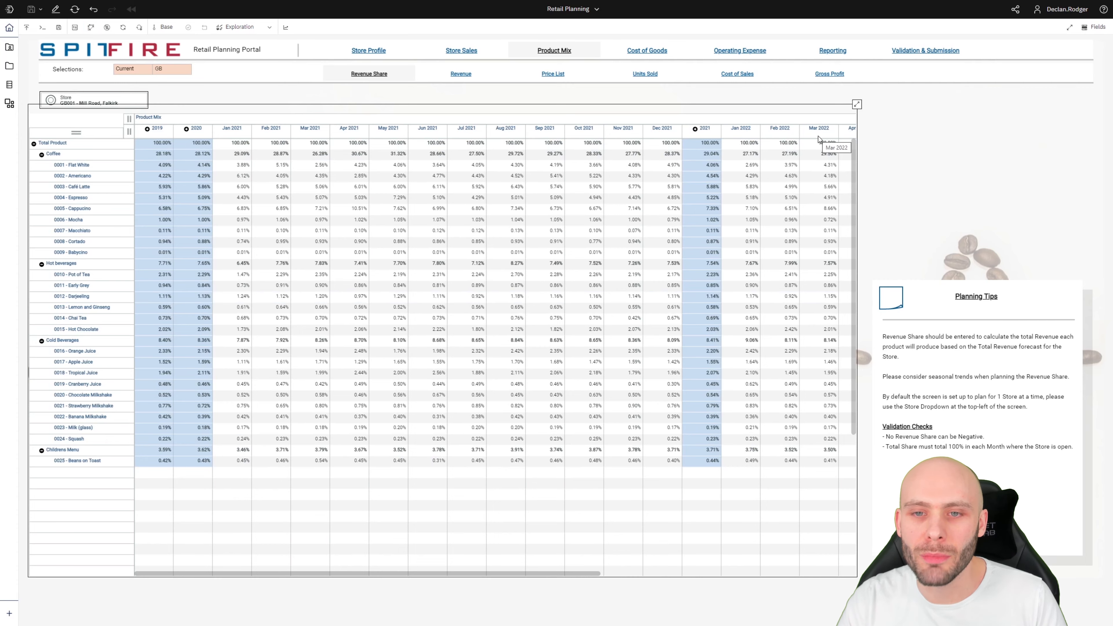
left_click(91, 27)
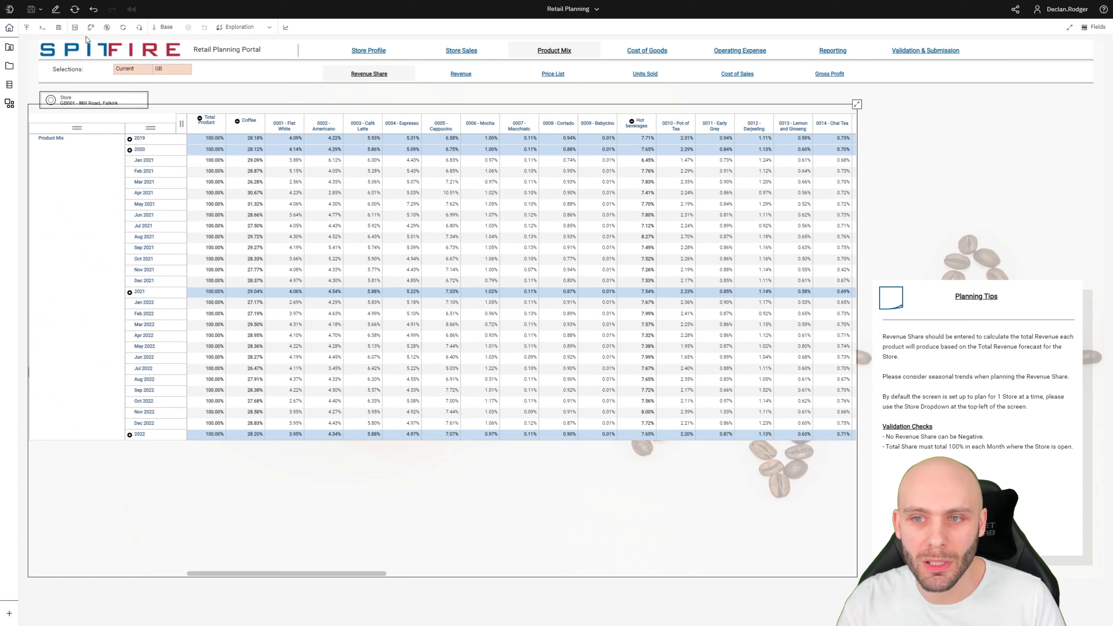
left_click(90, 27)
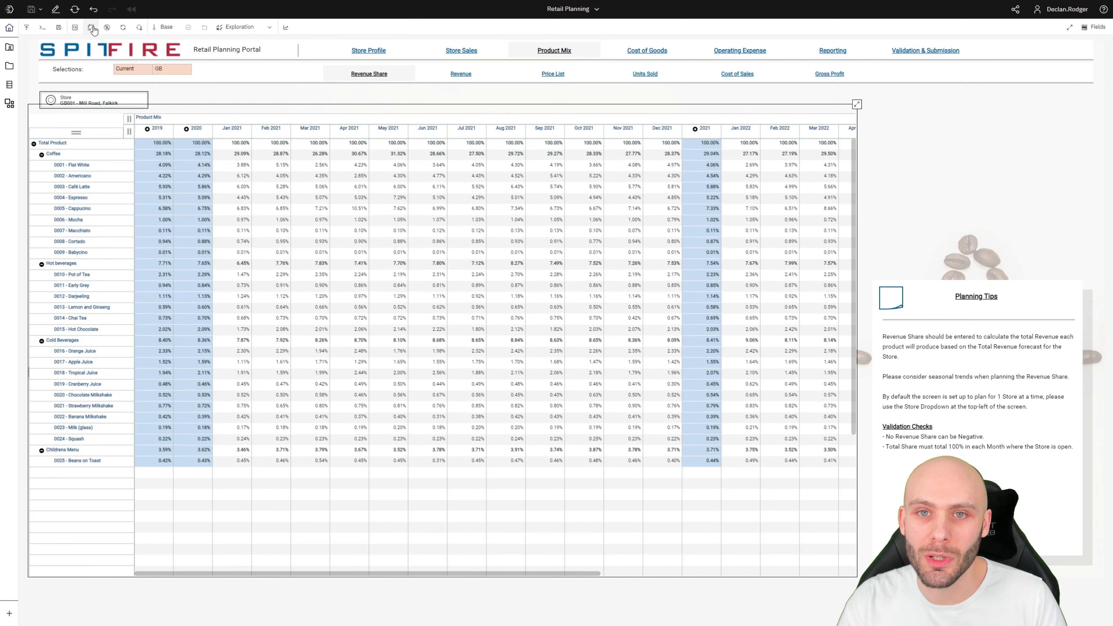
left_click(375, 308)
scroll(375, 308, "down", 3)
scroll(375, 308, "up", 3)
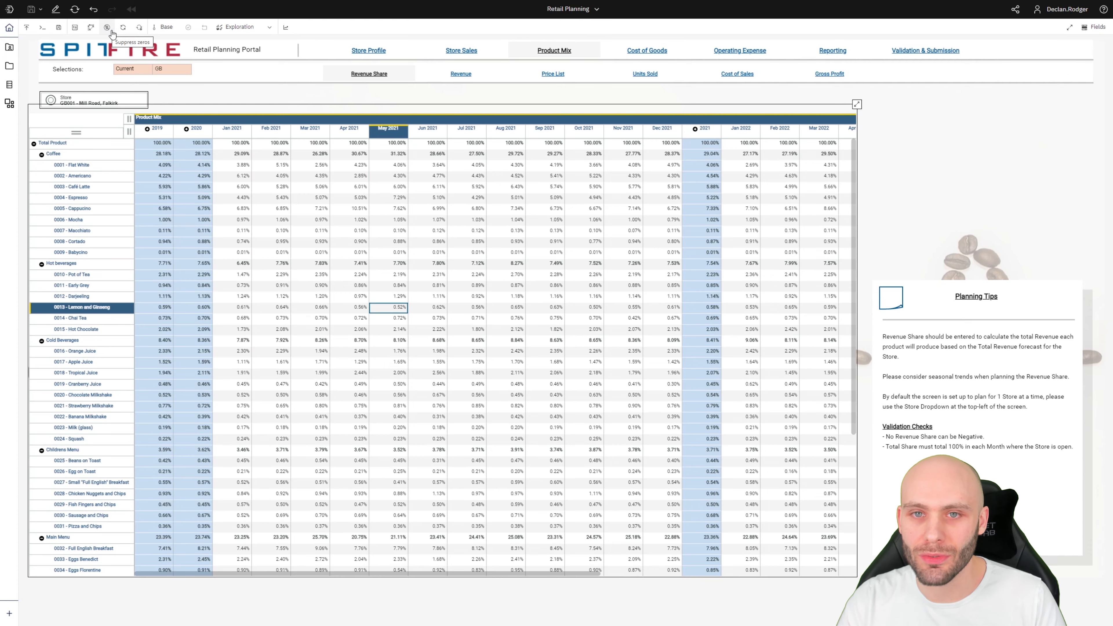
Go to the Operating Expense page and try the Suppress zeros options without applying.
left_click(725, 52)
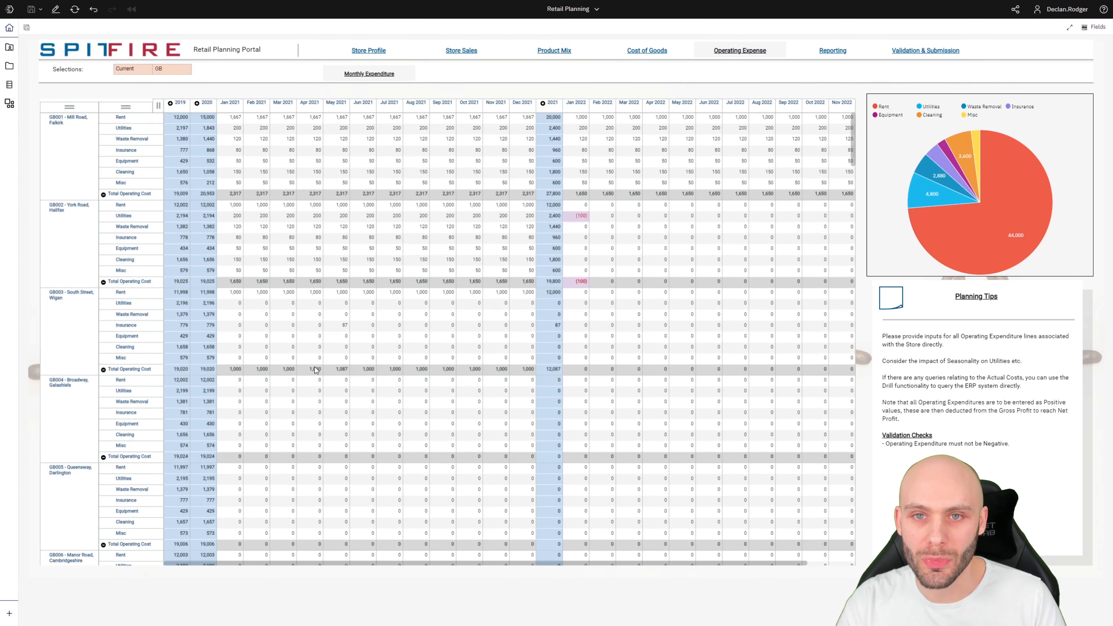
left_click(319, 413)
left_click(107, 29)
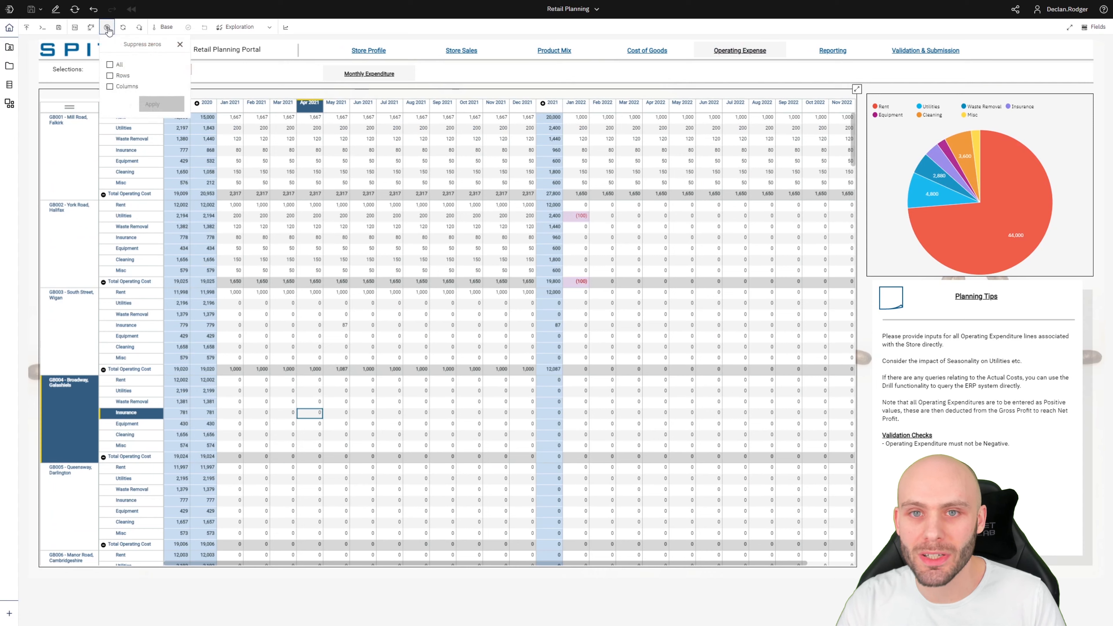
left_click(110, 76)
left_click(109, 89)
left_click(110, 66)
left_click(110, 66)
left_click(109, 65)
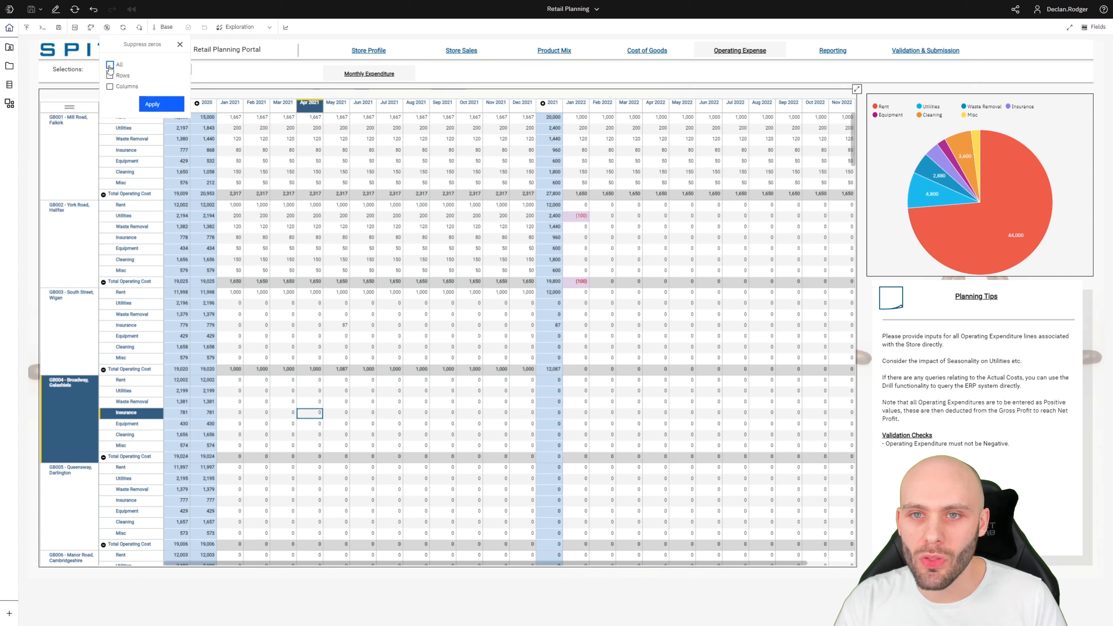
left_click(109, 66)
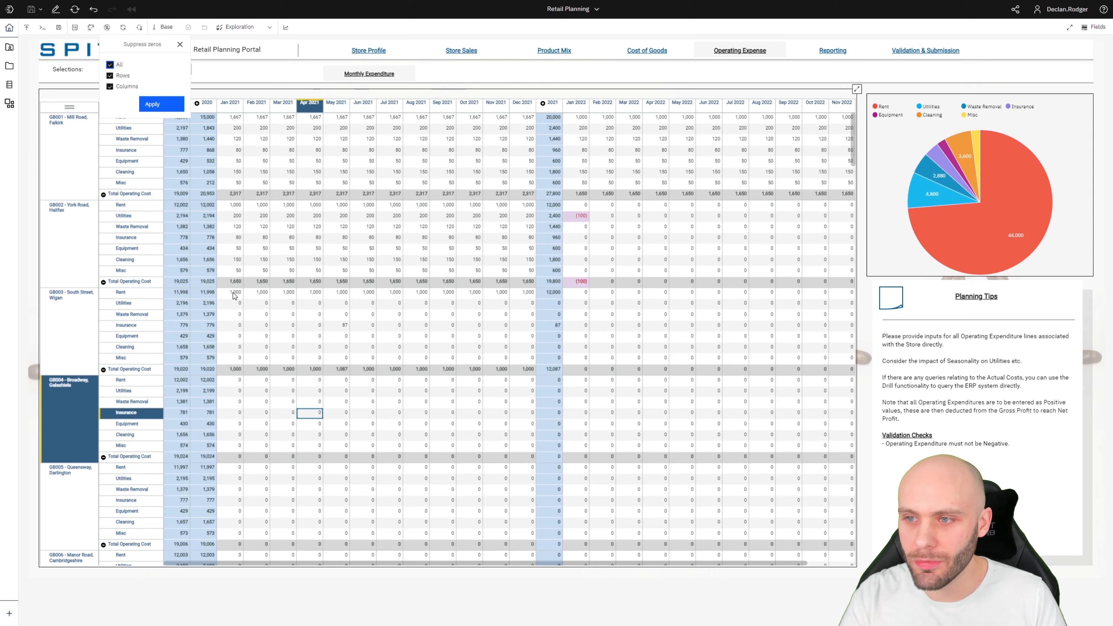
left_click(180, 45)
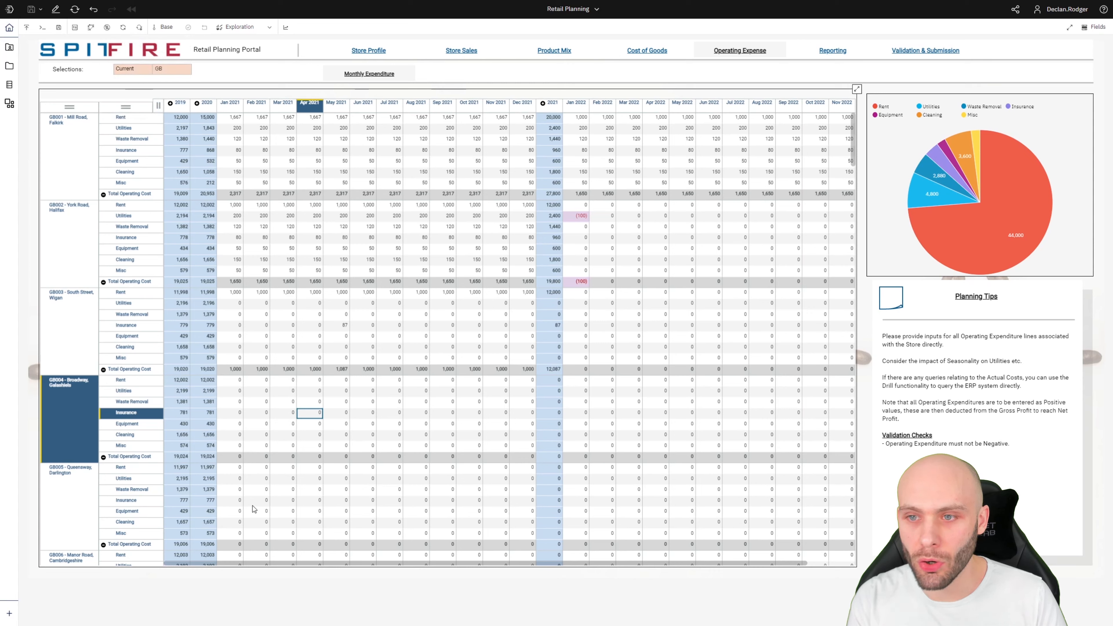
Apply zero suppression to All rows and columns of the Monthly Expenditure grid.
left_click(178, 412)
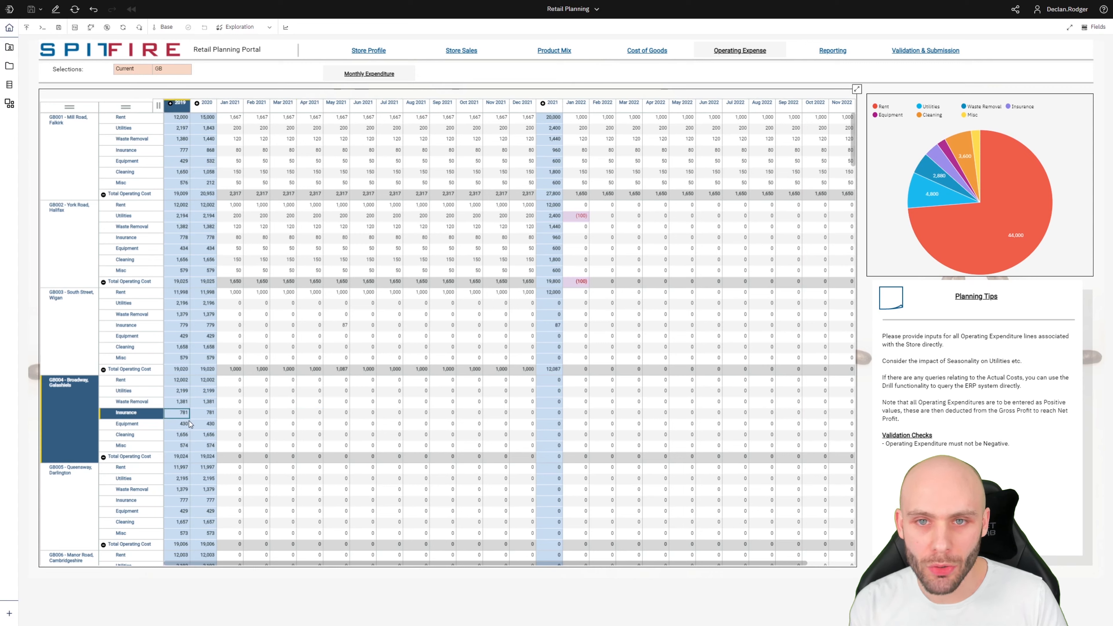
left_click(204, 412)
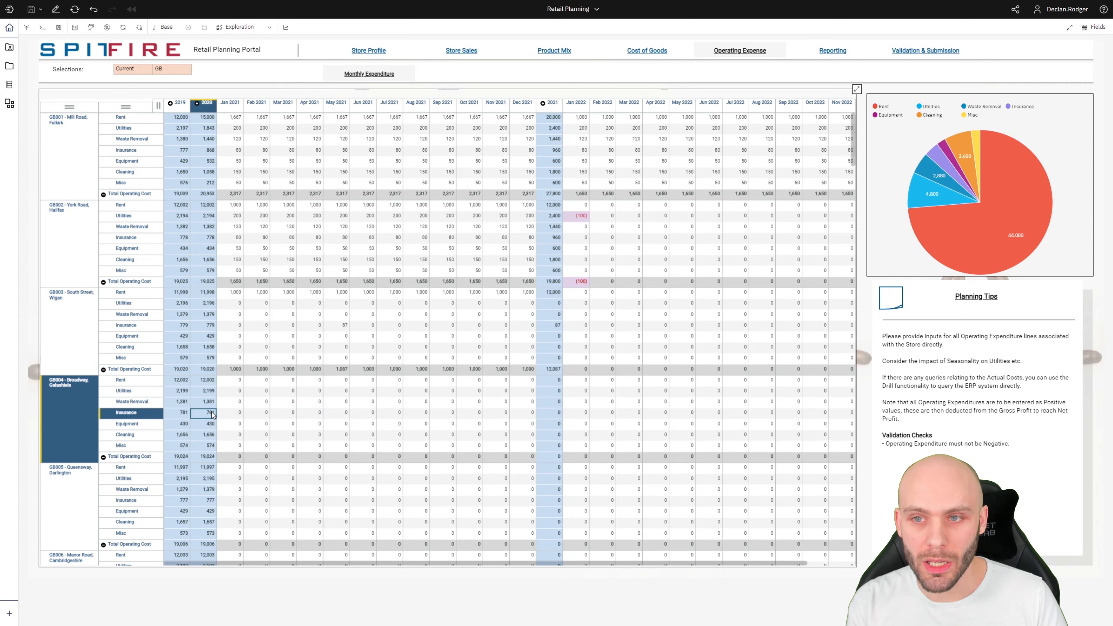
left_click(106, 26)
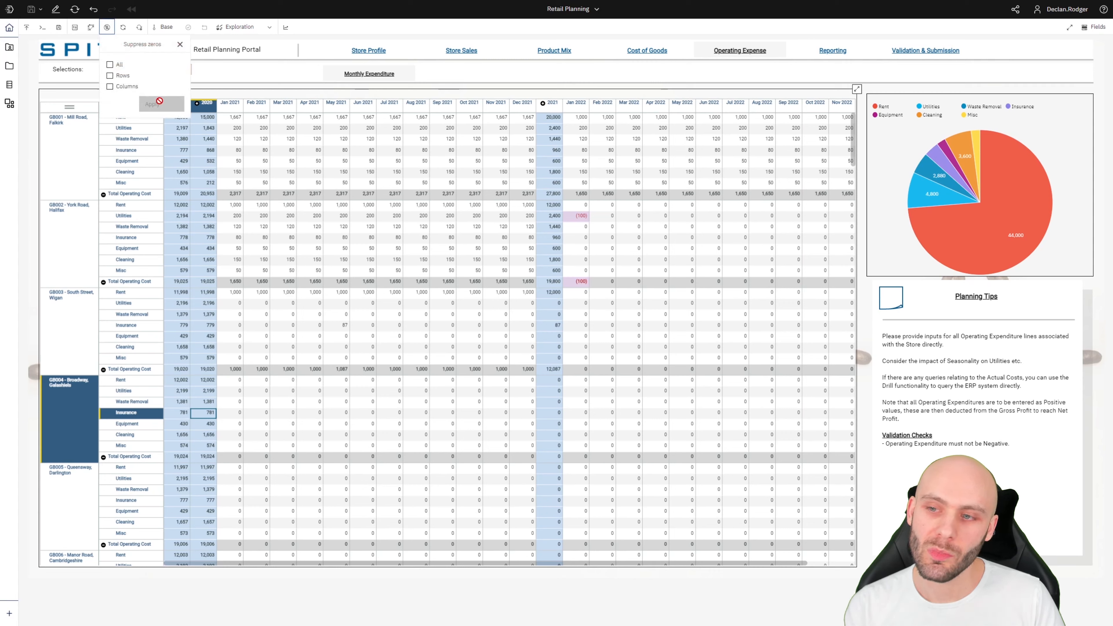
left_click(110, 65)
left_click(156, 104)
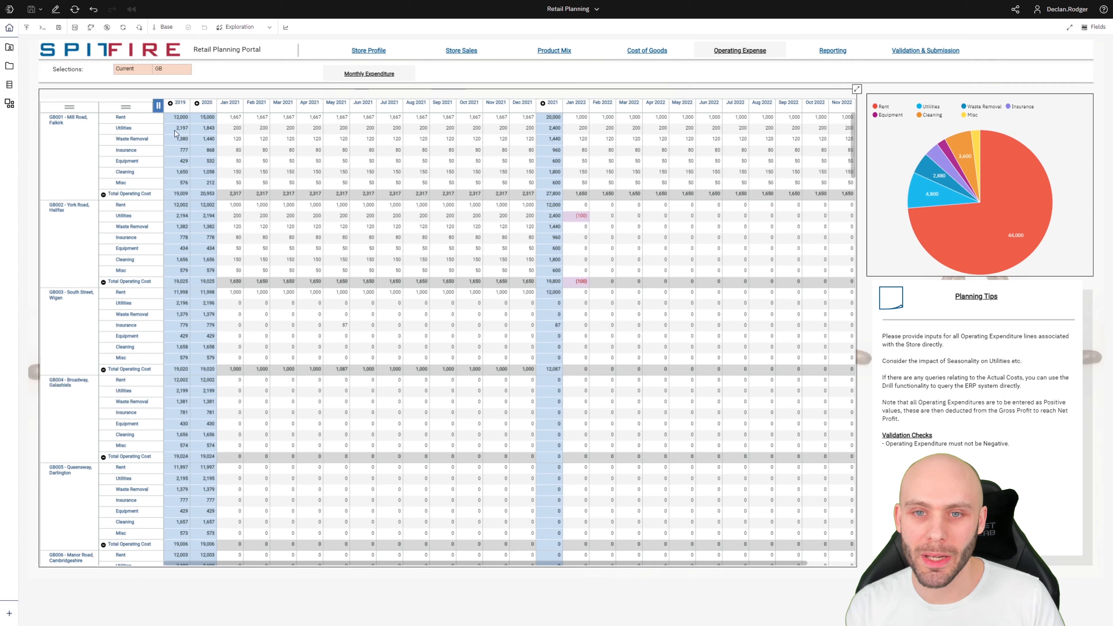
Scroll down the expense grid and apply Suppress zeros with all options turned off.
left_click(373, 458)
scroll(374, 462, "down", 1)
scroll(374, 464, "down", 15)
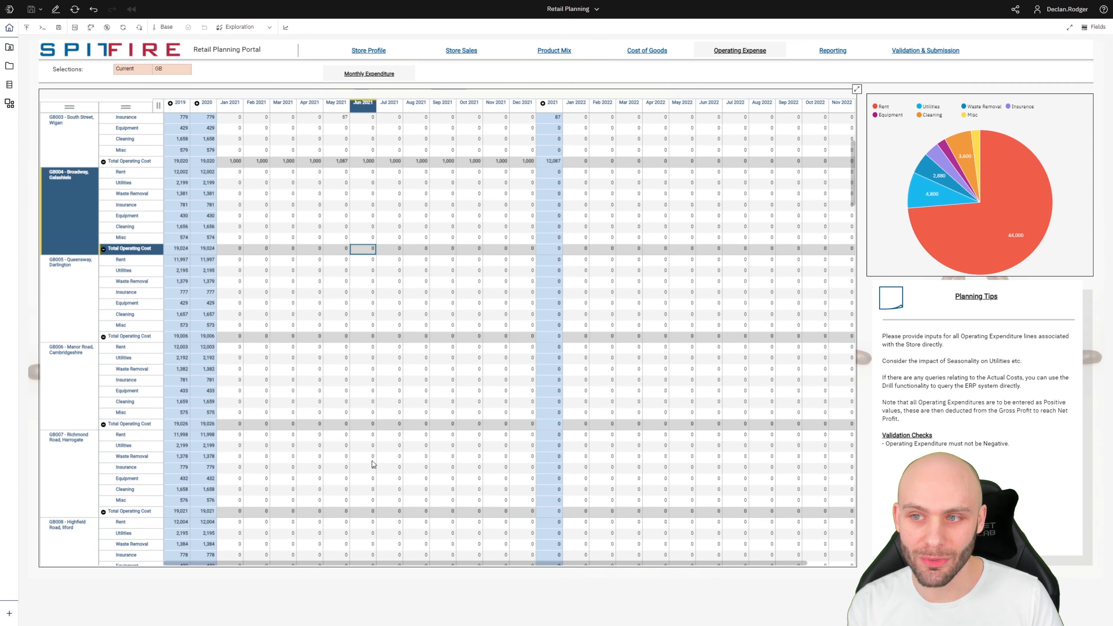
scroll(834, 513, "down", 20)
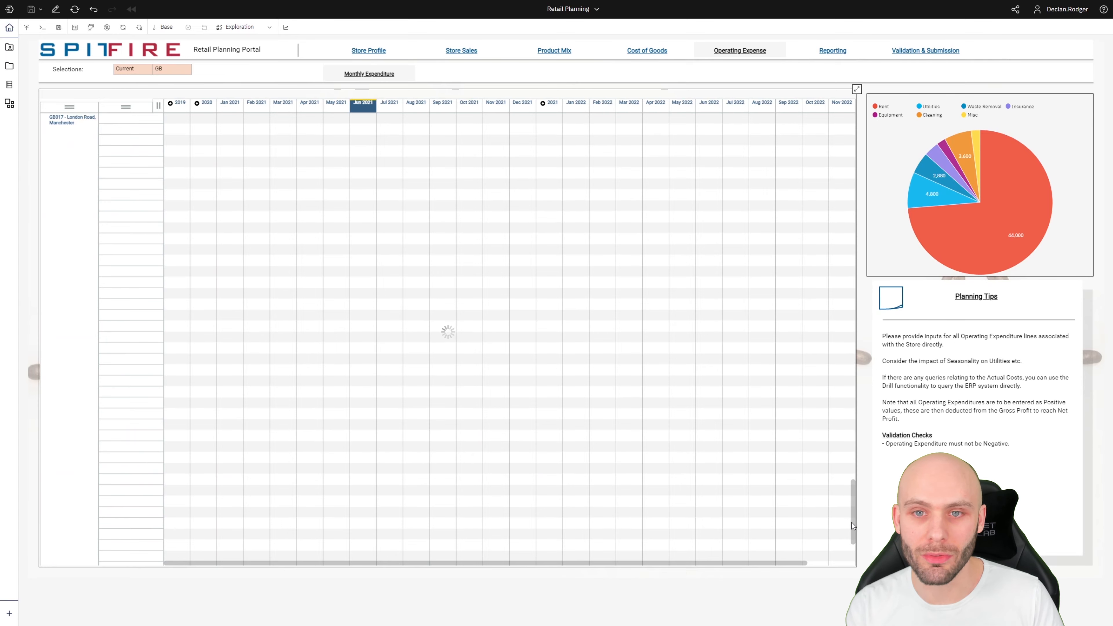
scroll(853, 540, "down", 2)
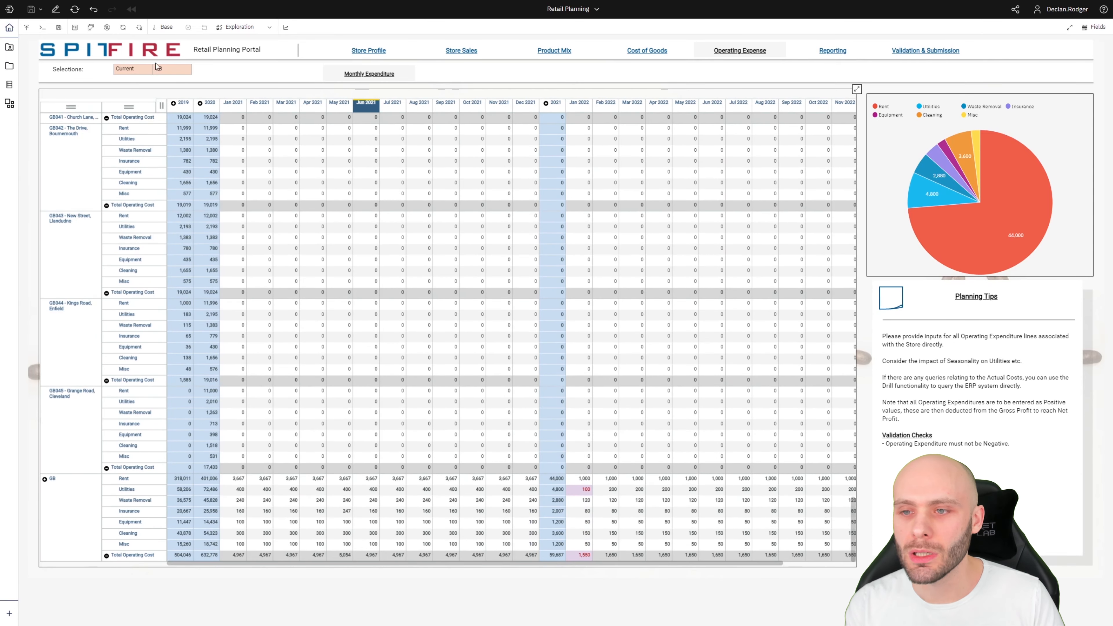
left_click(109, 29)
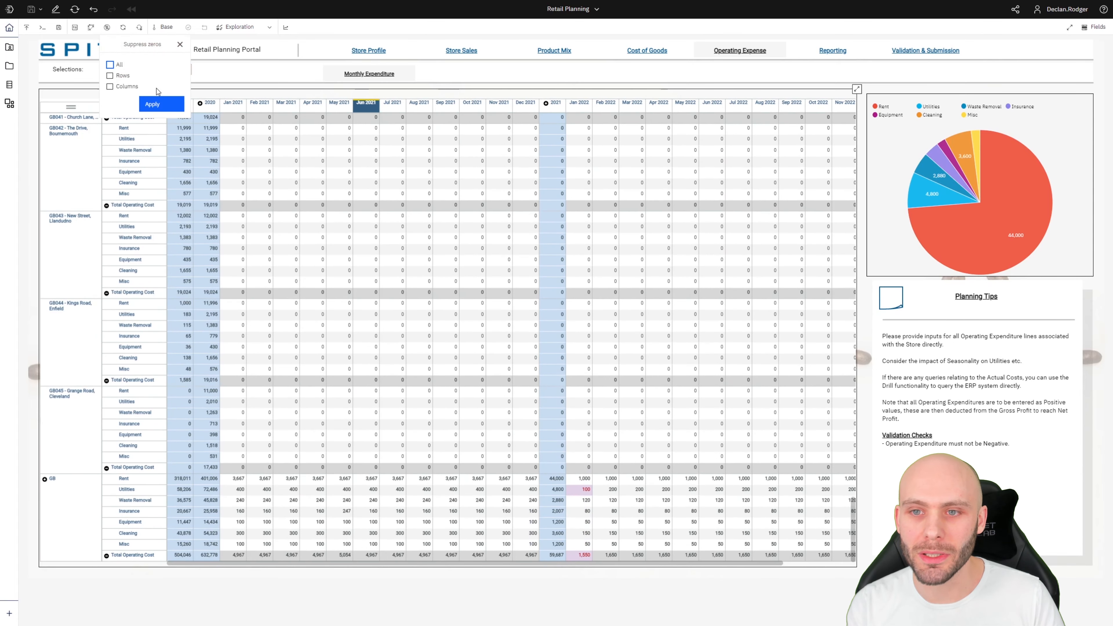
left_click(154, 104)
Scroll to the bottom of the grid to reveal all-zero stores like GB046 and GBX001.
left_click(315, 360)
scroll(312, 373, "down", 2)
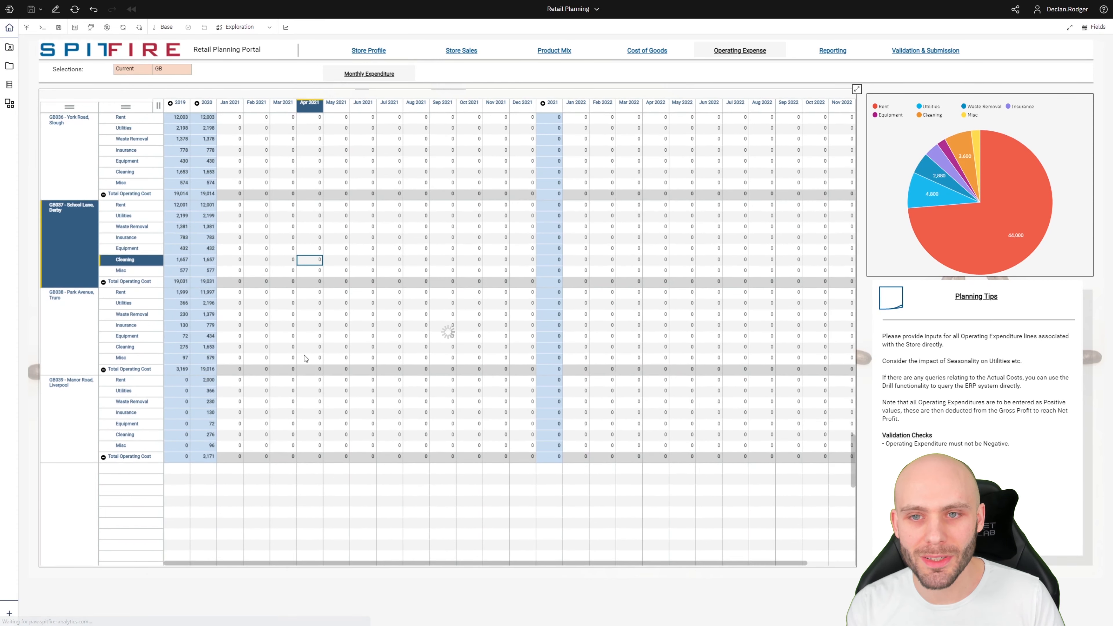
left_click_drag(853, 460, 854, 538)
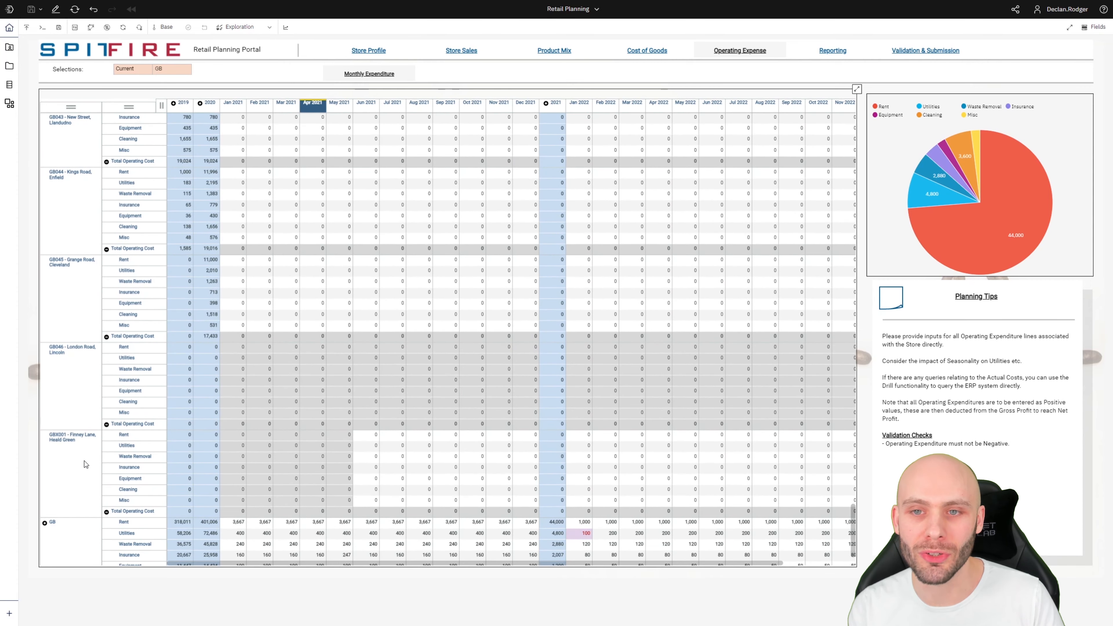
Select the GBX001 store block and apply row-only zero suppression to hide all-zero stores.
right_click(83, 460)
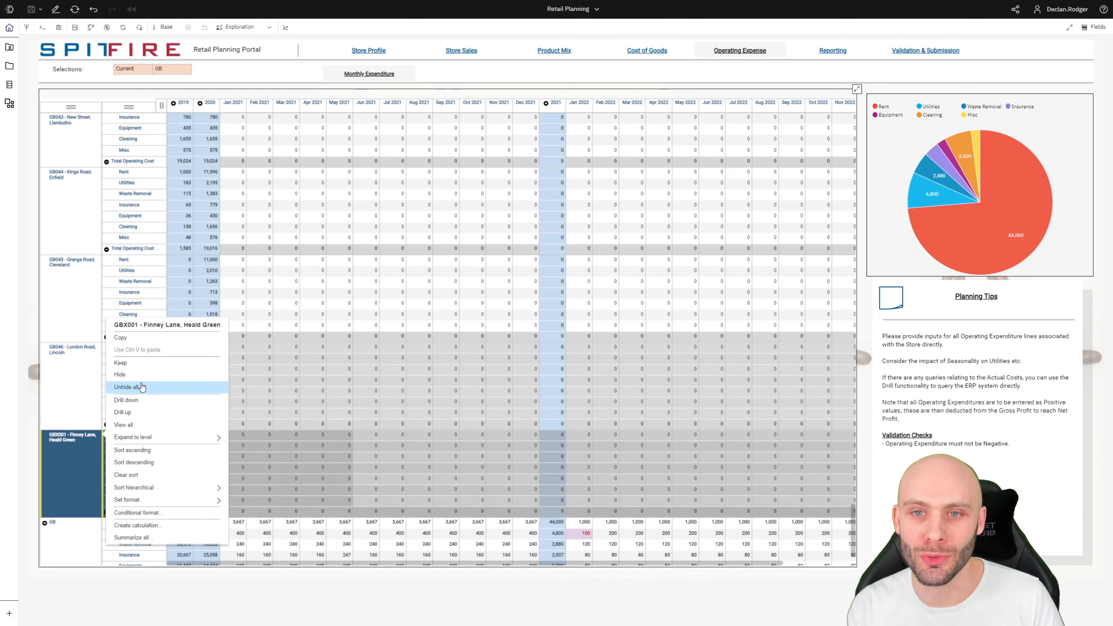
left_click(371, 458)
left_click(89, 459)
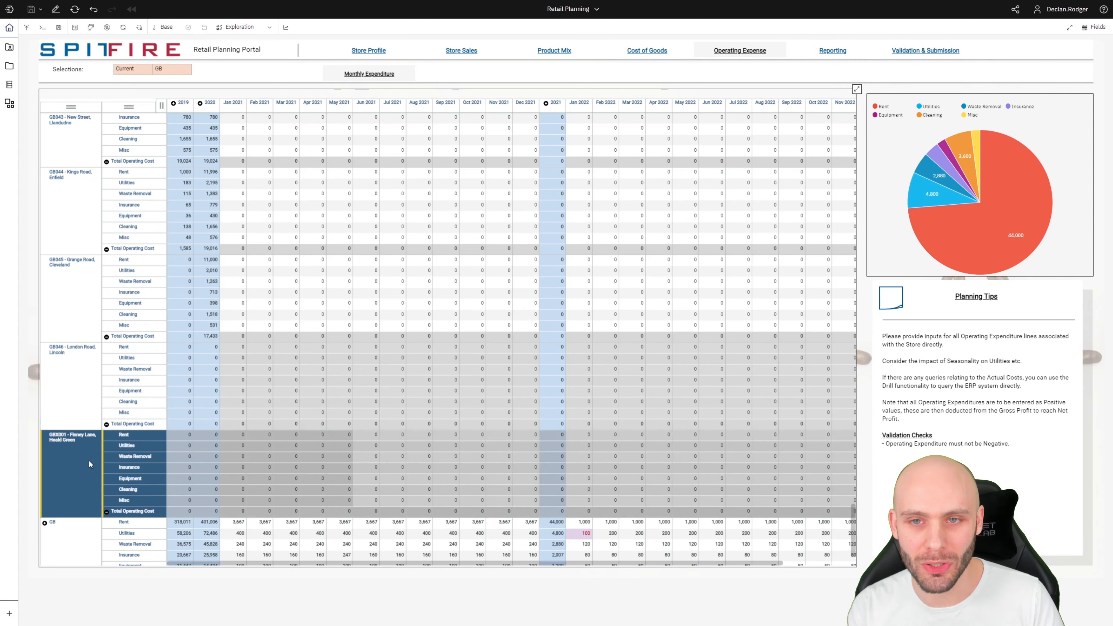
left_click(91, 27)
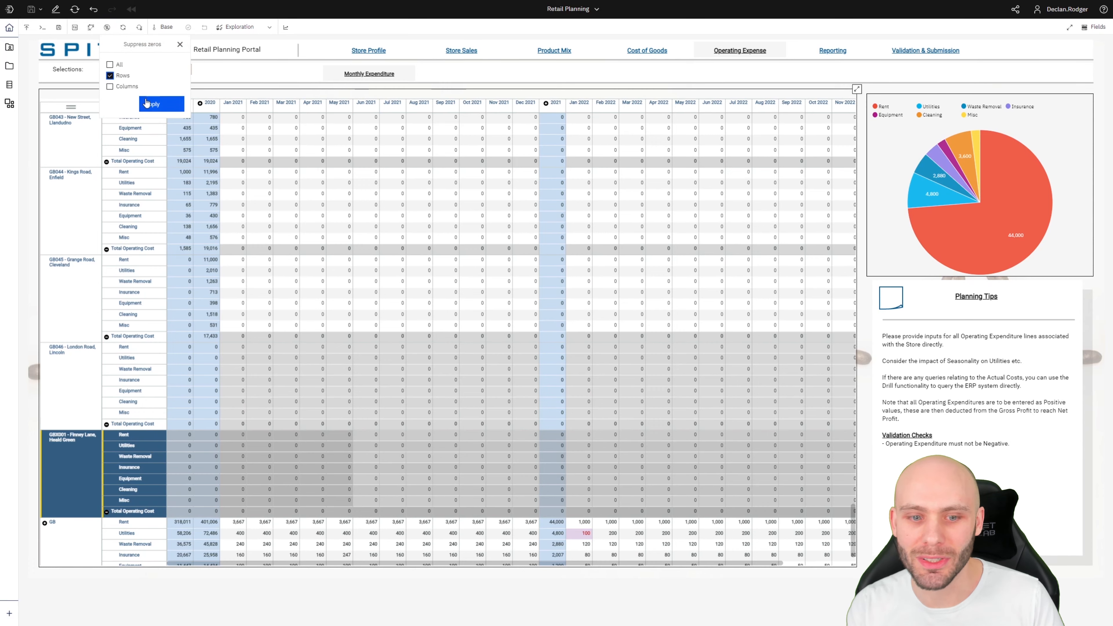
left_click(152, 103)
left_click(314, 500)
scroll(317, 494, "down", 3)
scroll(318, 492, "down", 8)
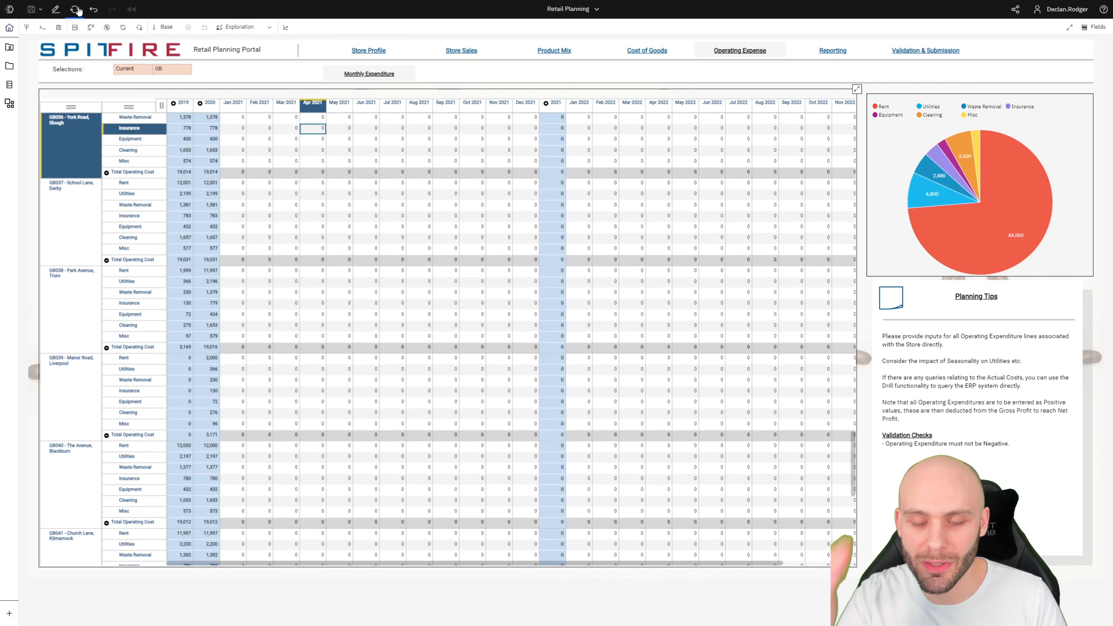
left_click(123, 30)
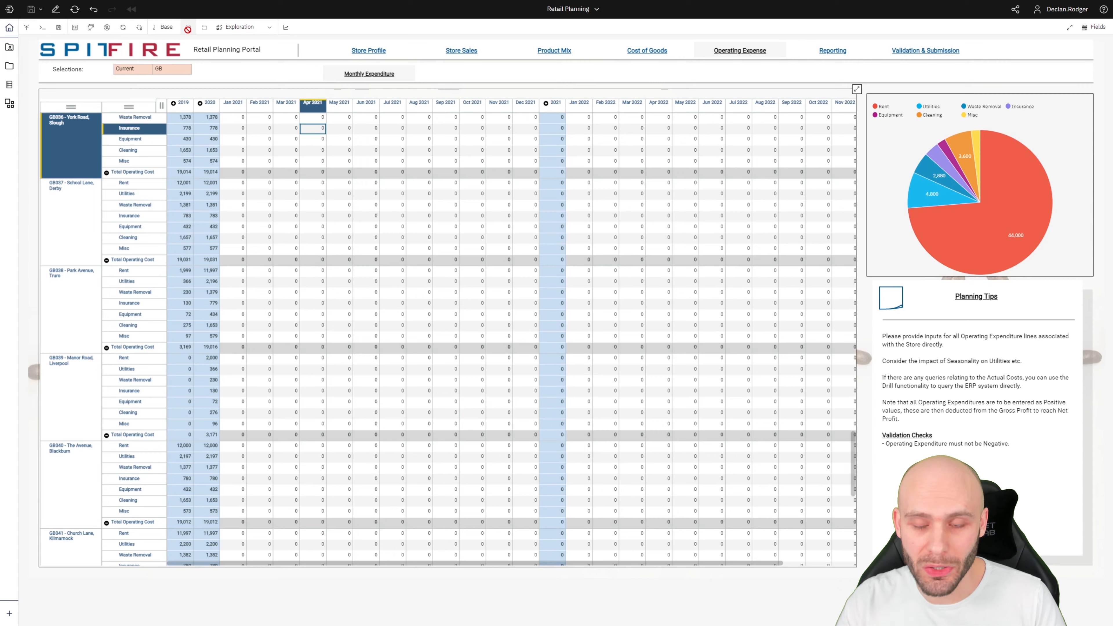
left_click(163, 27)
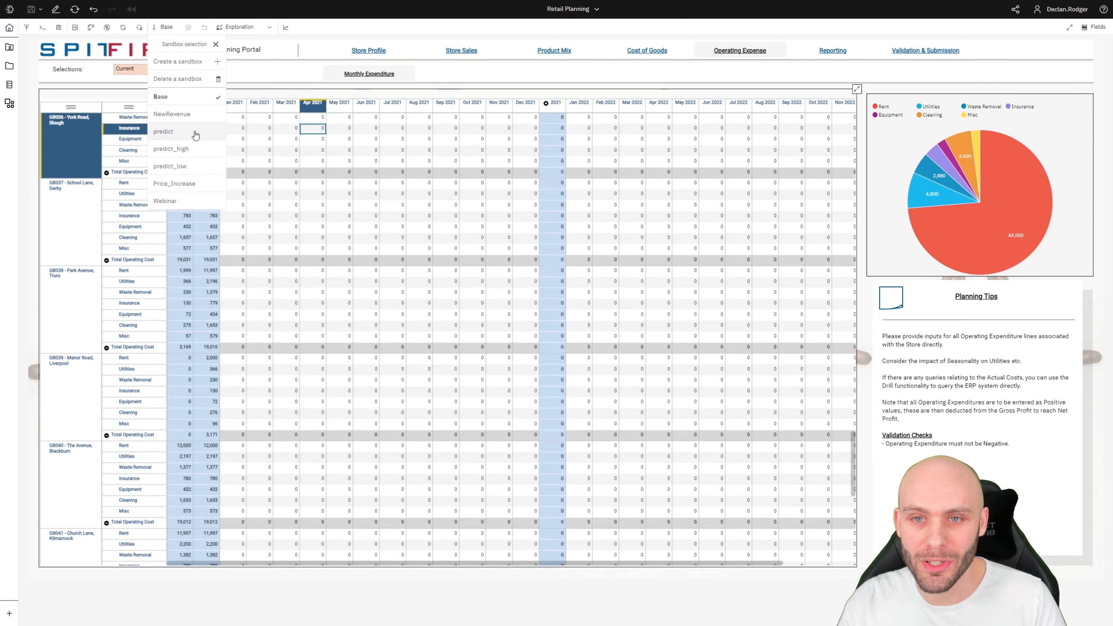
left_click(215, 45)
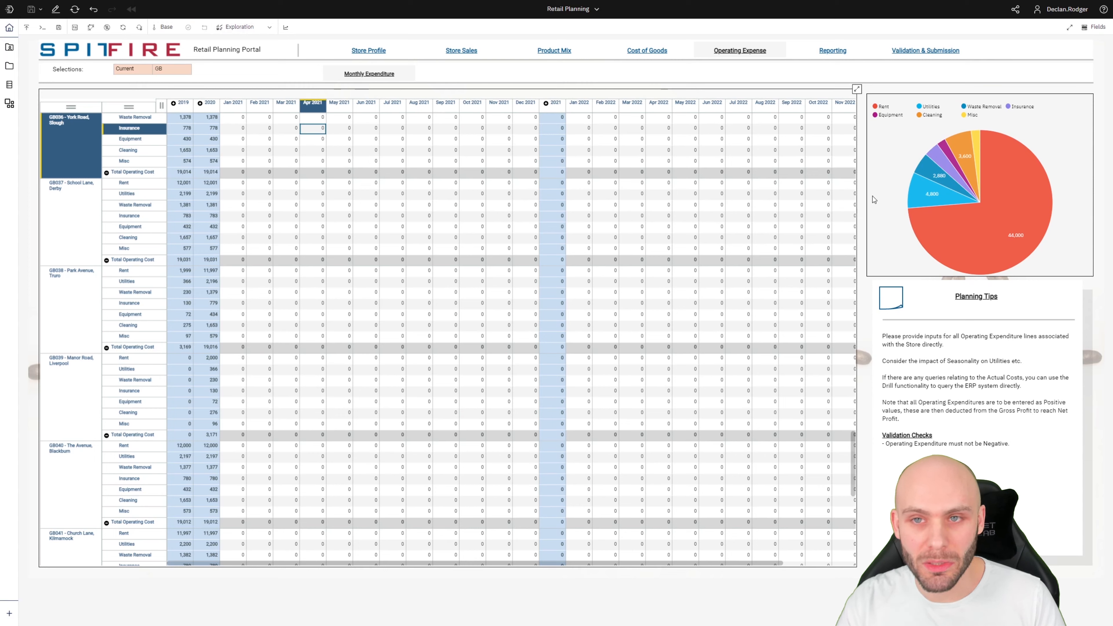
left_click(907, 155)
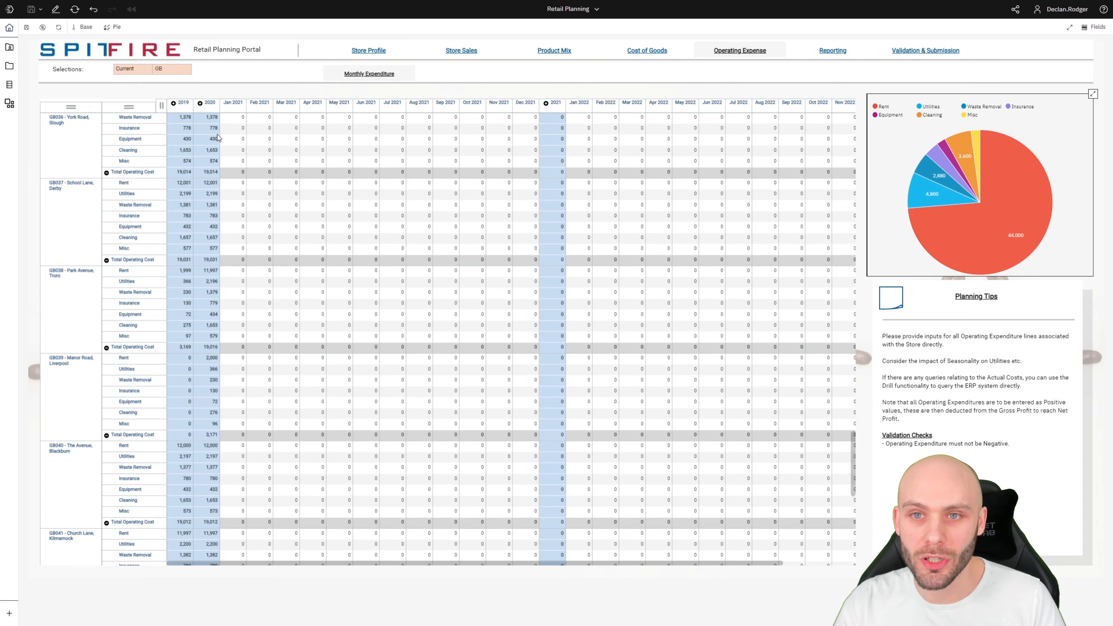
Show Monthly Expenditure as a Column chart by store, view its Fields, then pick Exploration again.
left_click(259, 144)
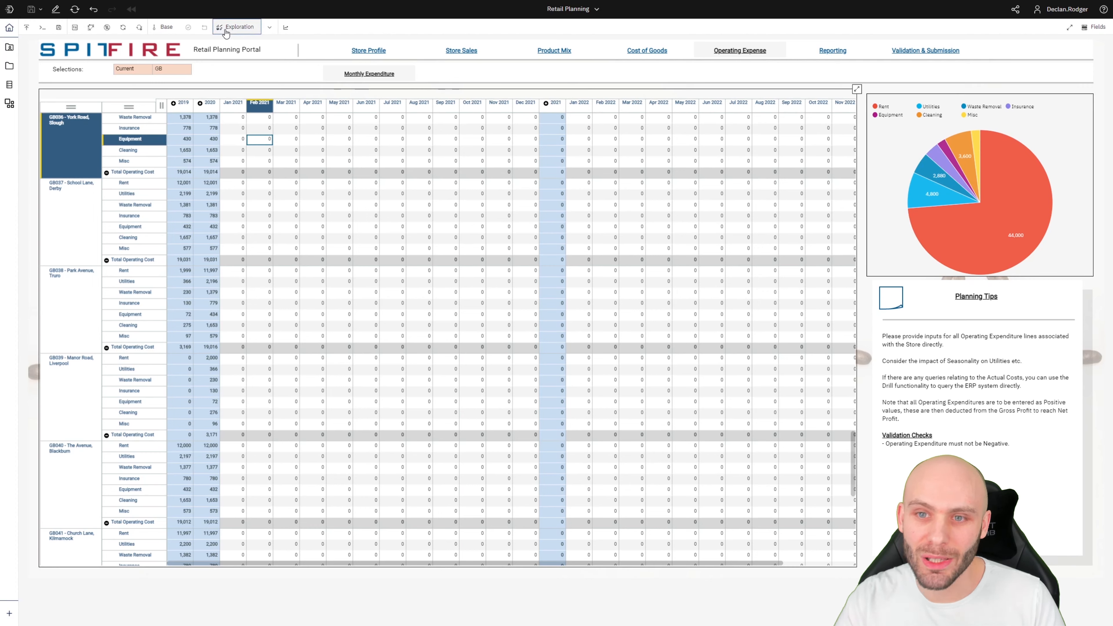
left_click(236, 28)
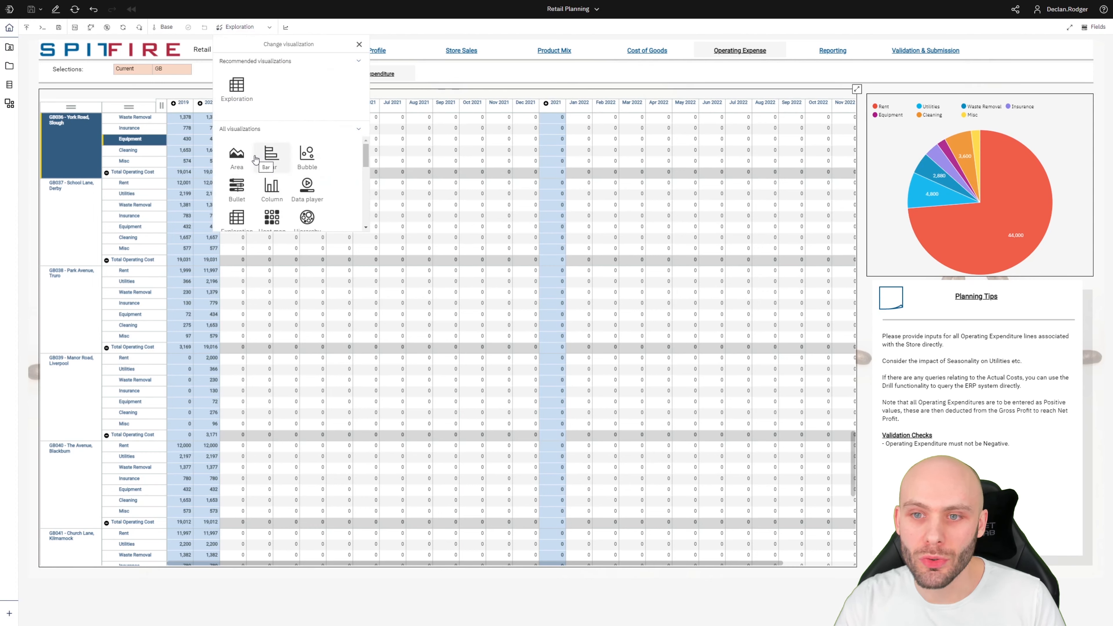
left_click(274, 188)
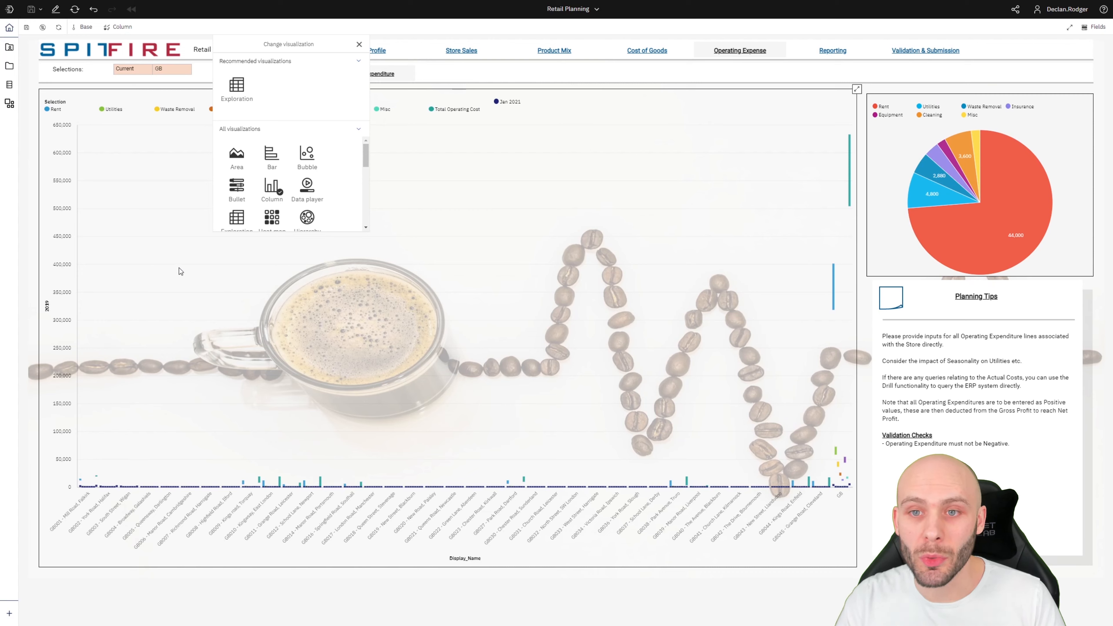
left_click(431, 318)
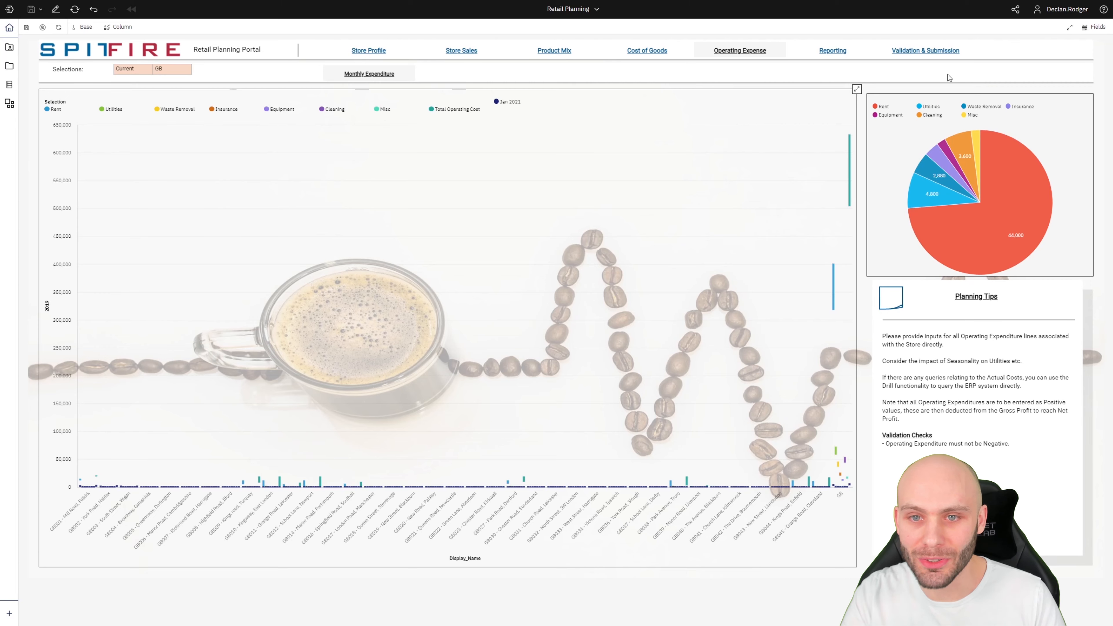
left_click(1093, 28)
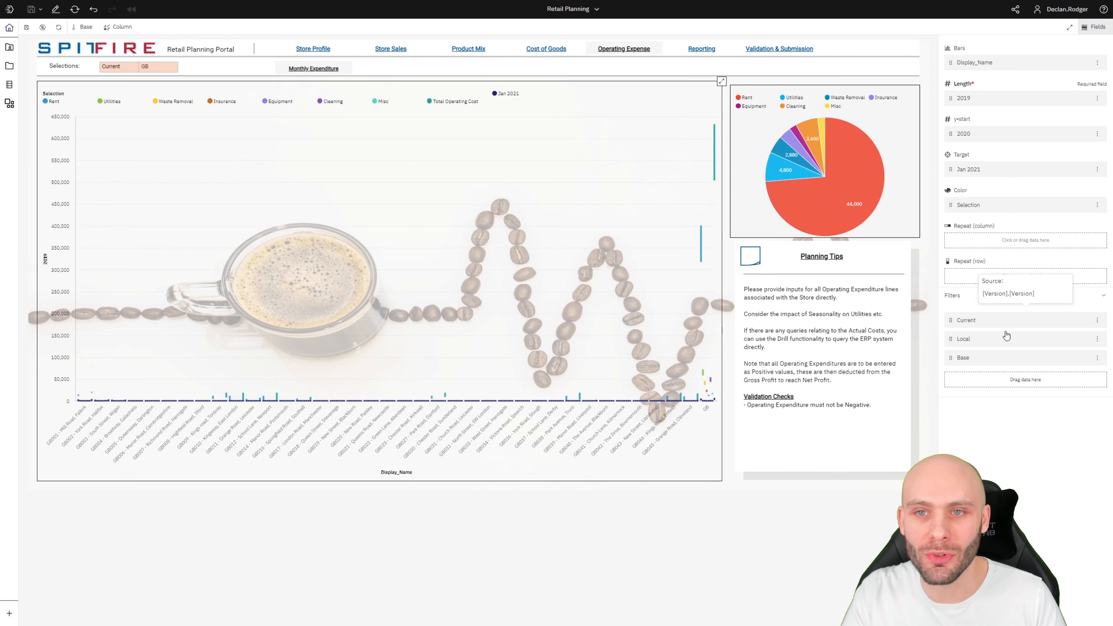
left_click(1090, 27)
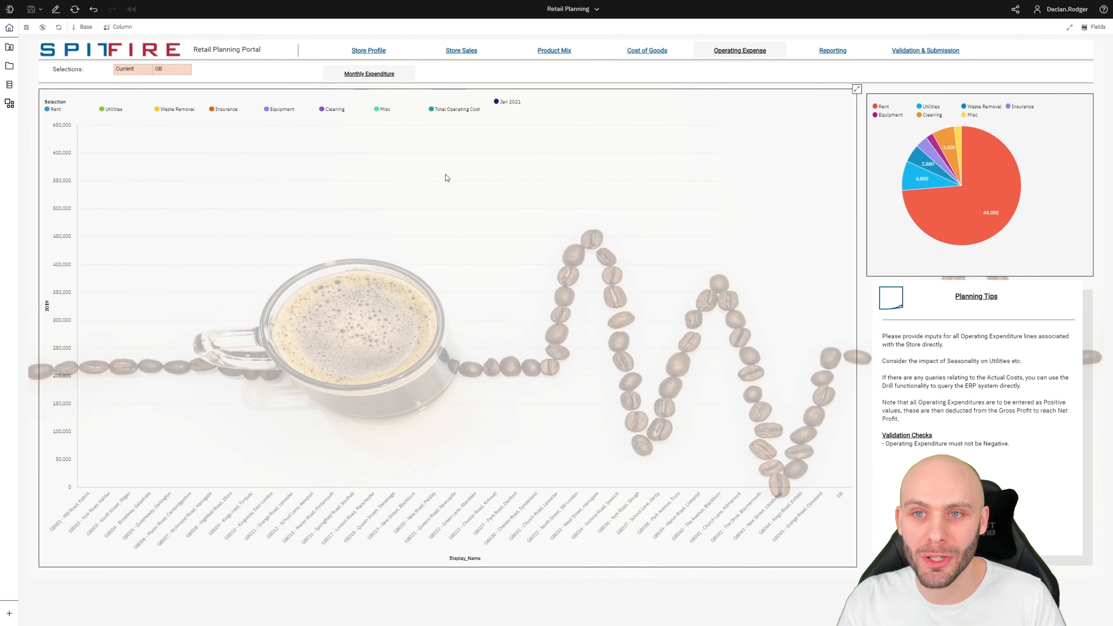
left_click(119, 26)
left_click(125, 83)
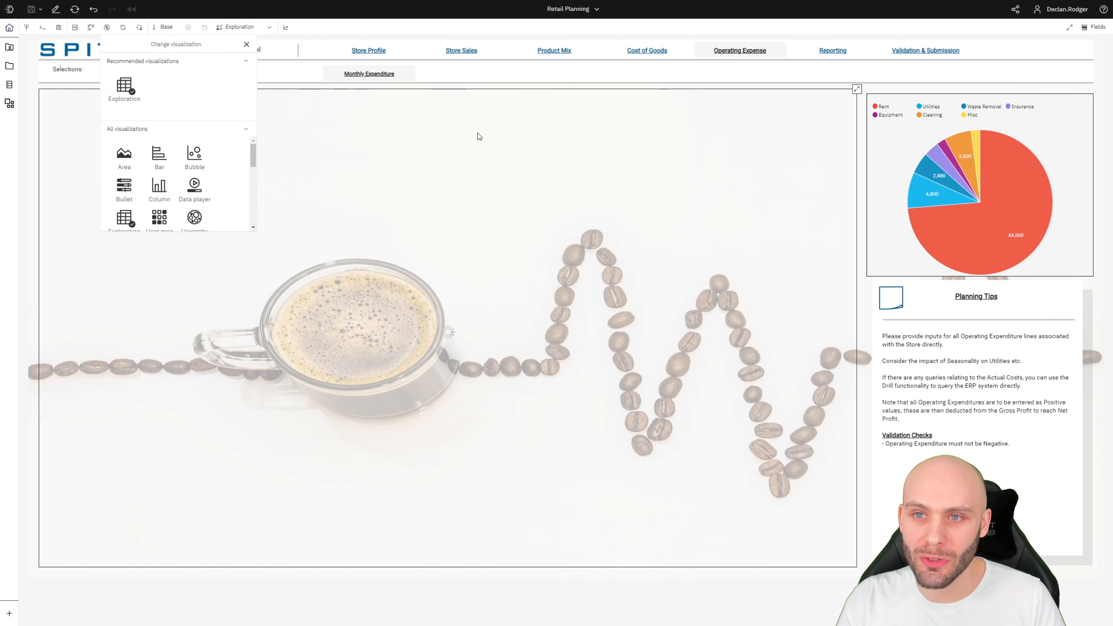
Dismiss the visualization panel and show the Version, Currency, Store, Measure and Time selectors above the grid.
left_click(384, 205)
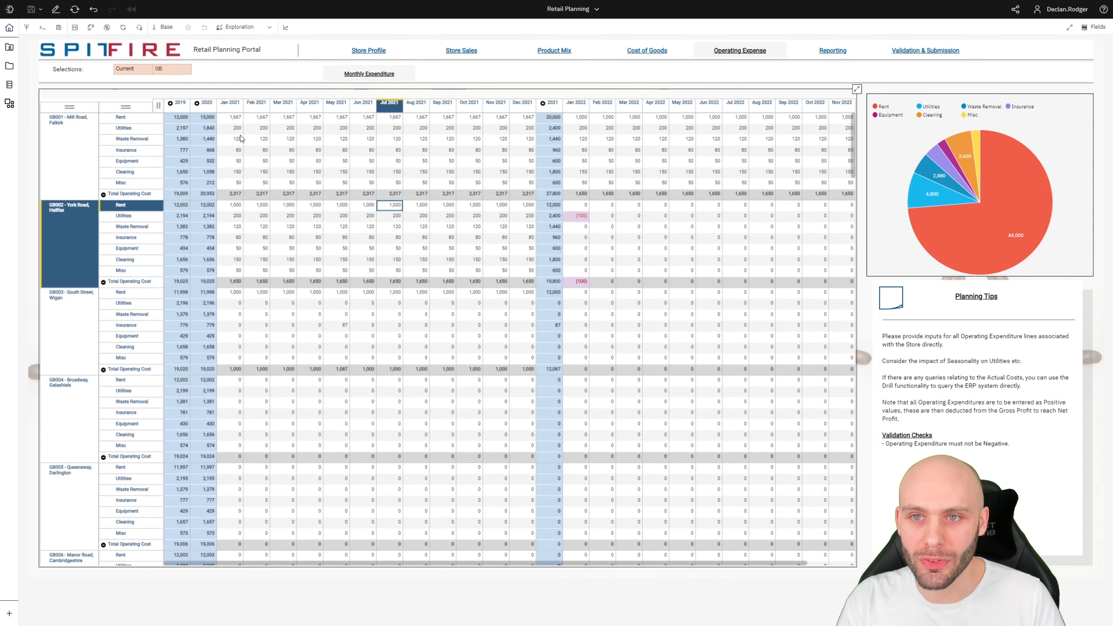
left_click(268, 28)
left_click(268, 28)
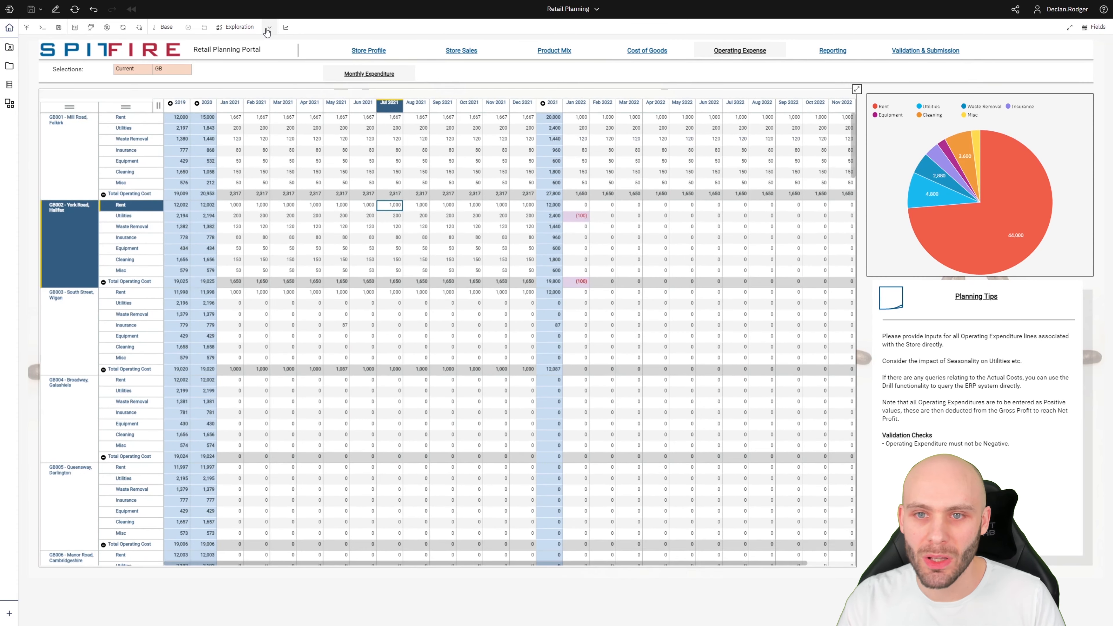
left_click(268, 28)
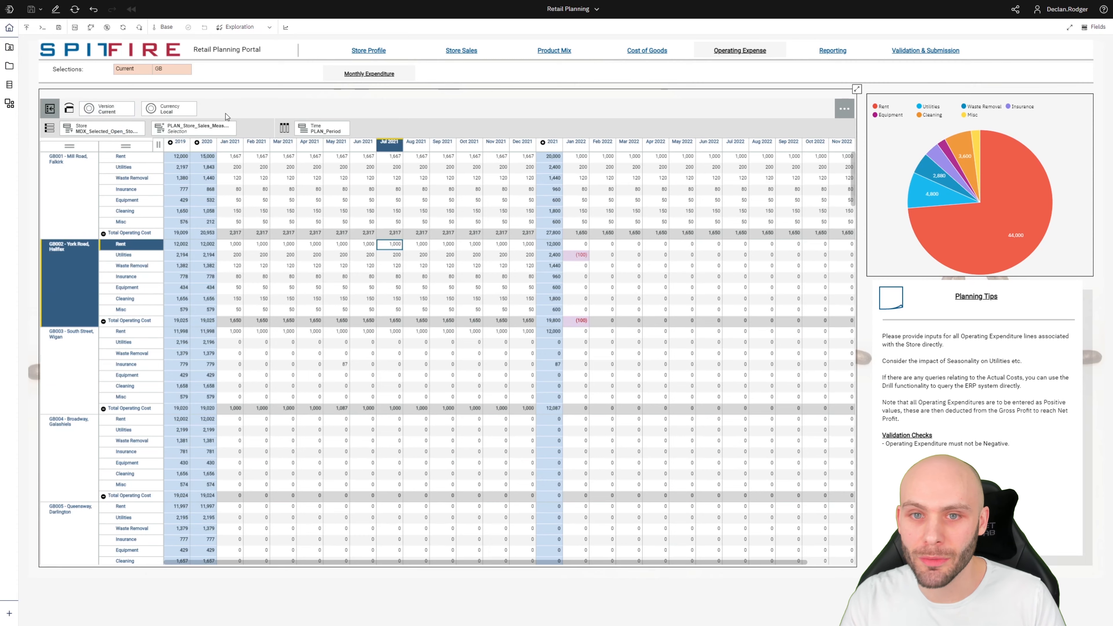
left_click(268, 28)
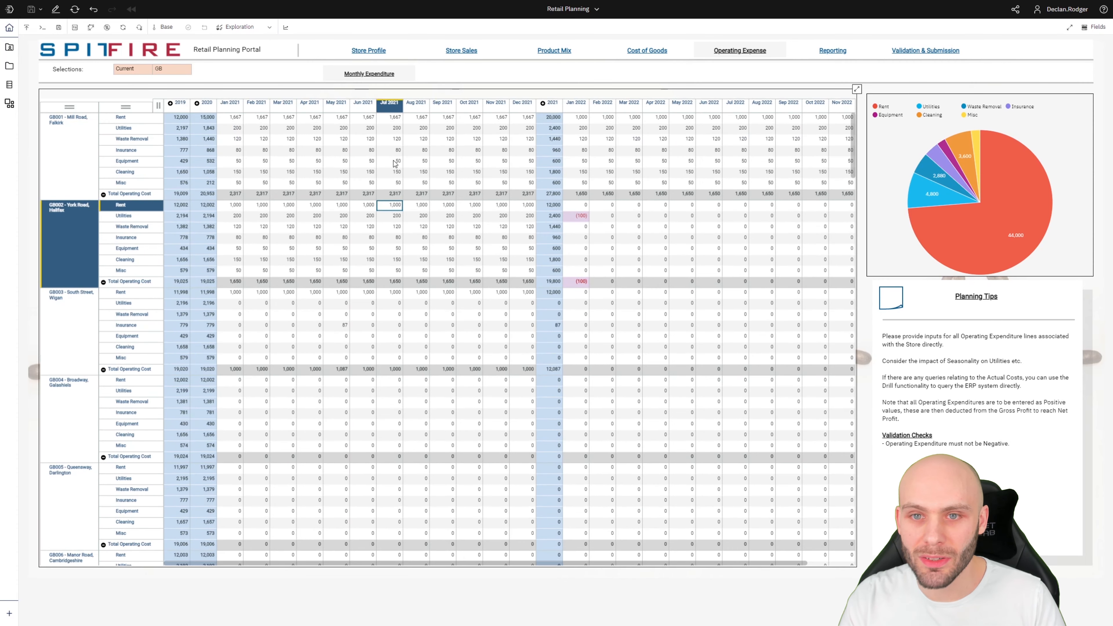
left_click(380, 163)
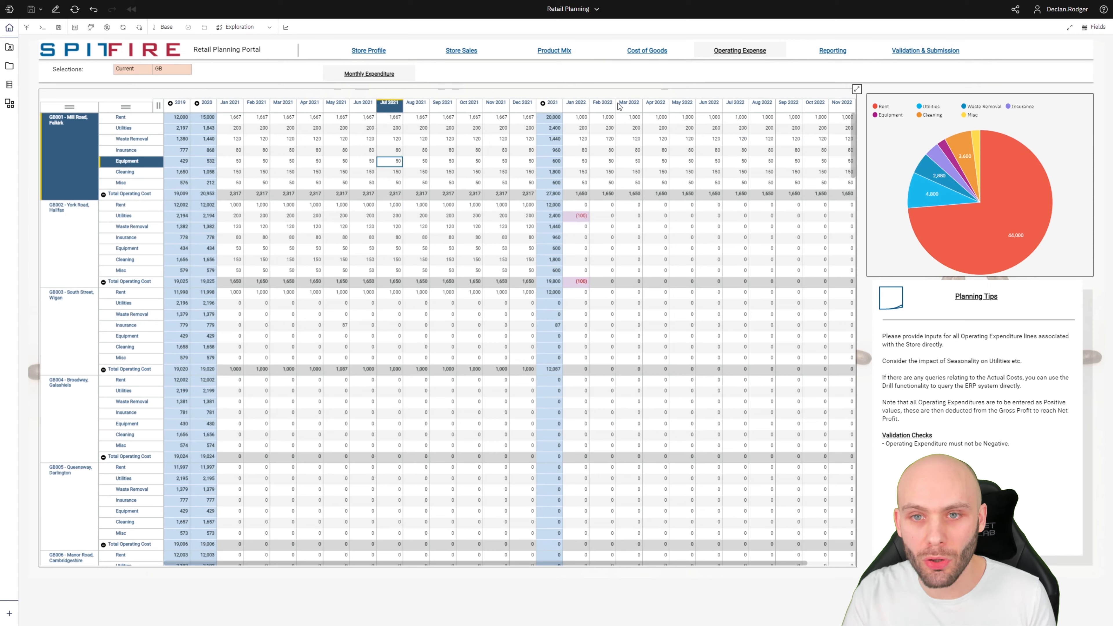
left_click(268, 31)
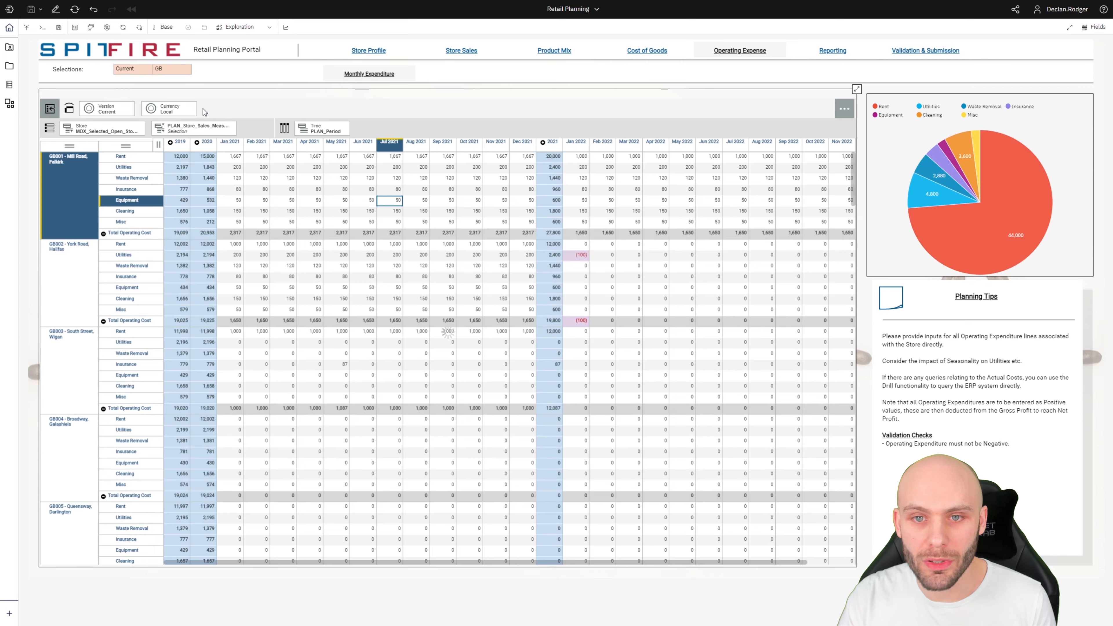
Filter the grid to store GB001 - Mill Road, Falkirk, and start a forecast for the Insurance row.
left_click_drag(225, 129, 110, 131)
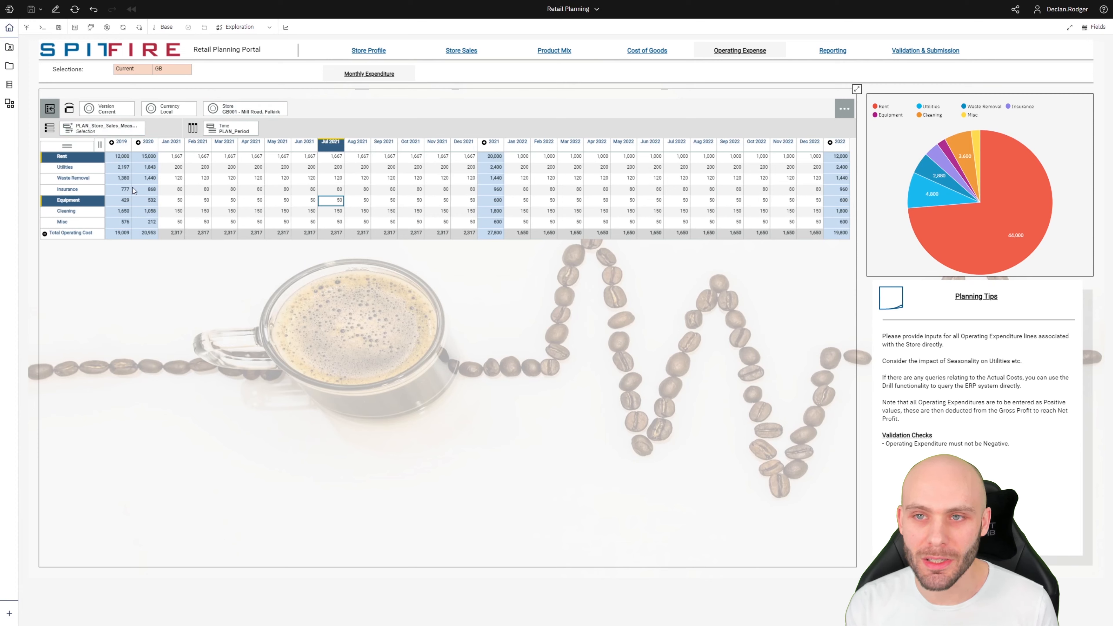
left_click(204, 182)
left_click(77, 190)
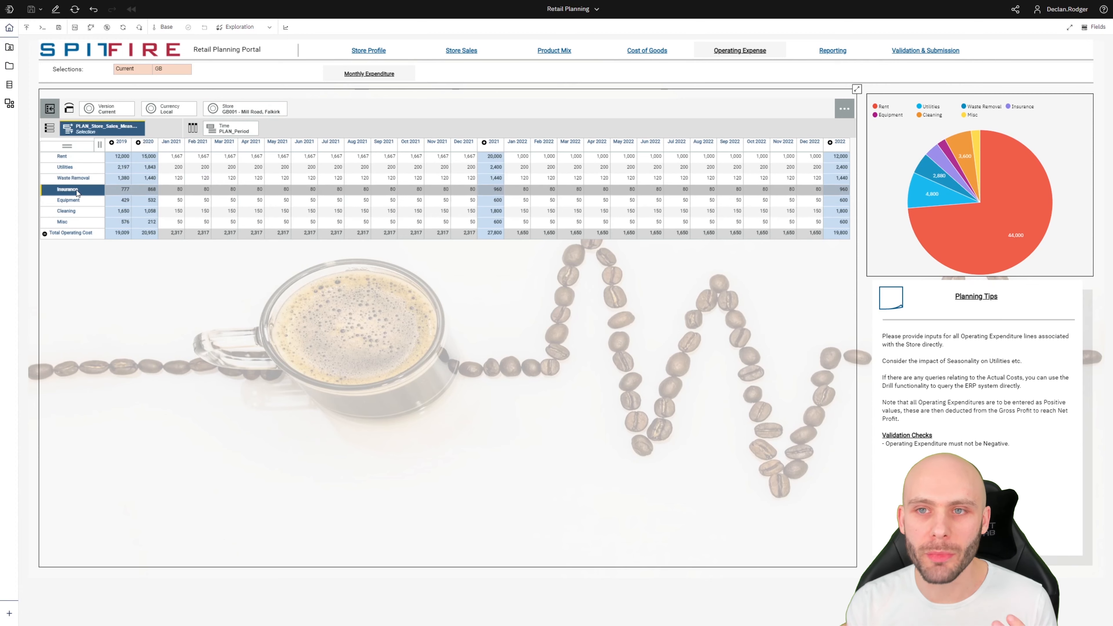
left_click(286, 28)
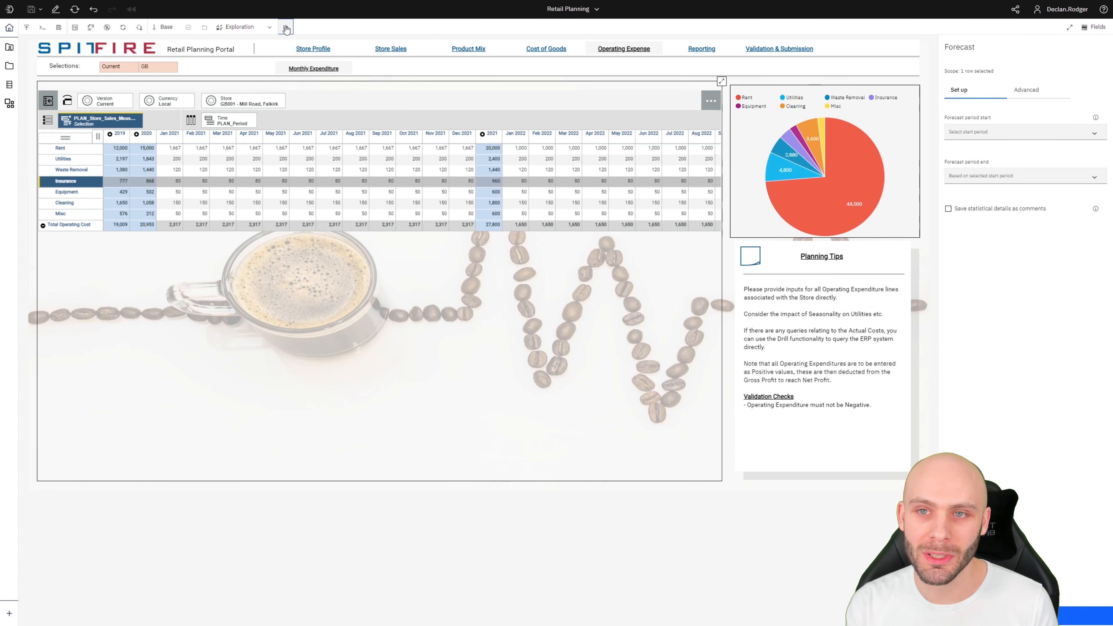
Run the Insurance forecast from Jan 2021 to Dec 2022, then review and close its preview chart.
left_click(1093, 133)
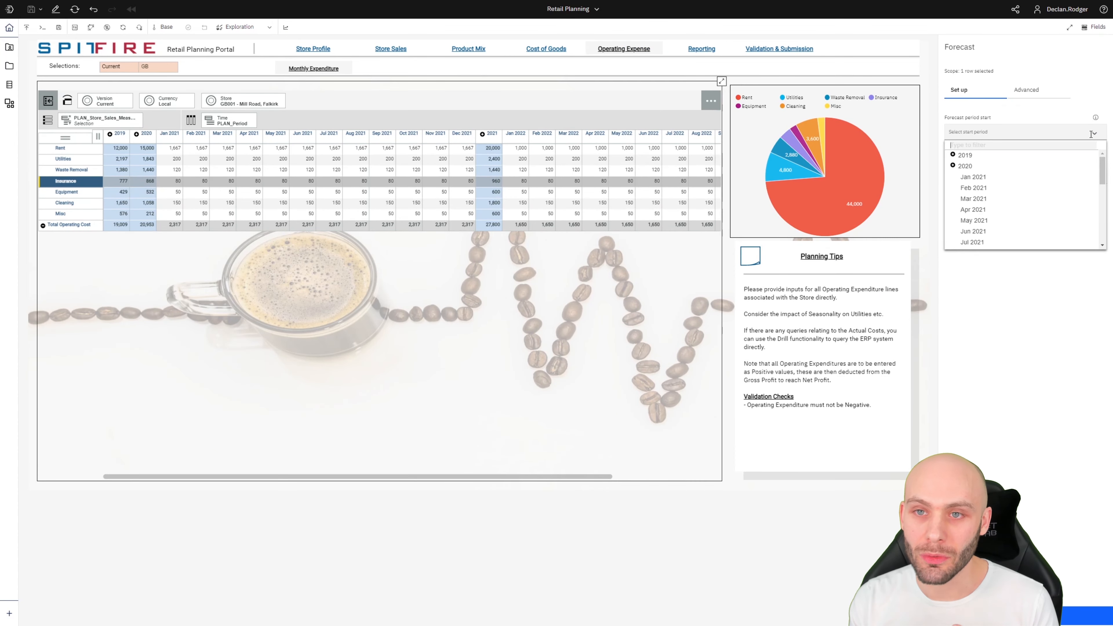
left_click(1009, 176)
left_click(1094, 178)
left_click_drag(1102, 212, 1094, 280)
left_click(980, 276)
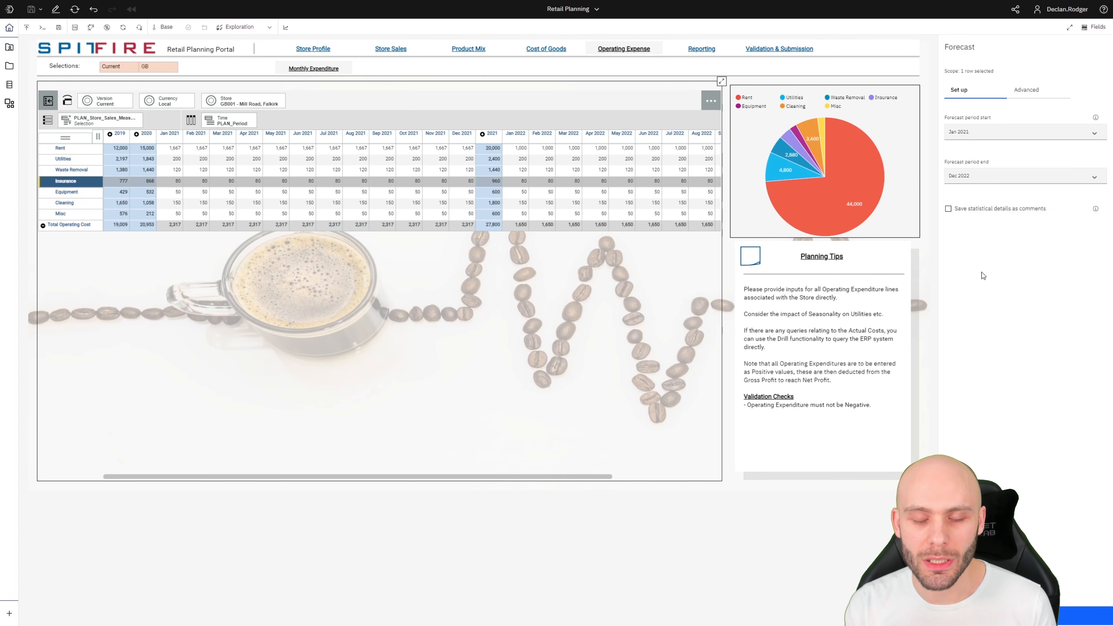
left_click(981, 616)
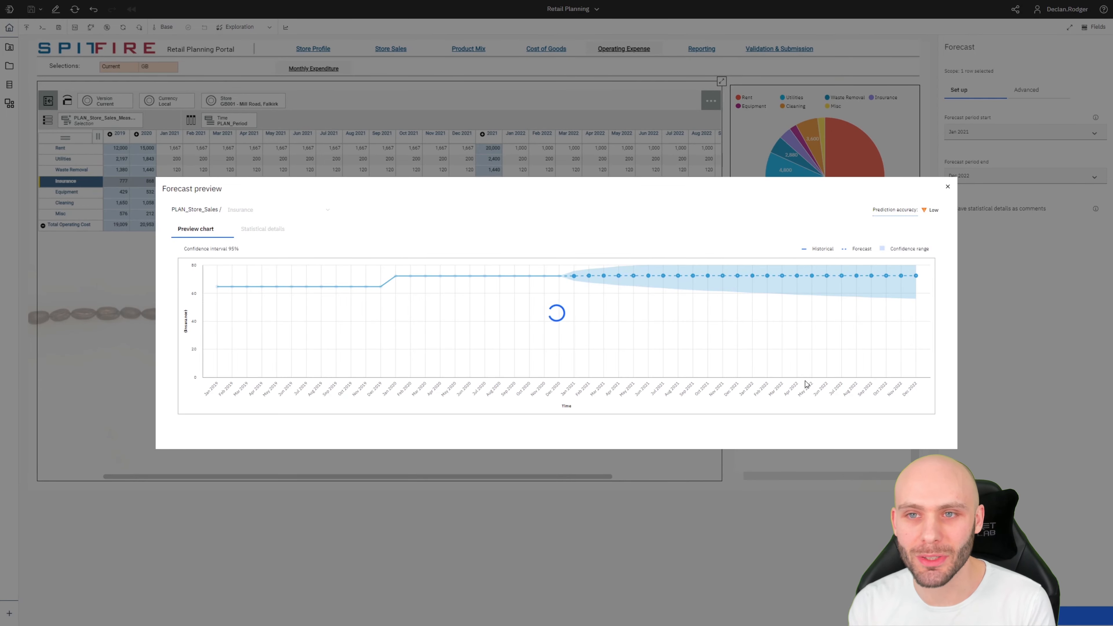
left_click(947, 193)
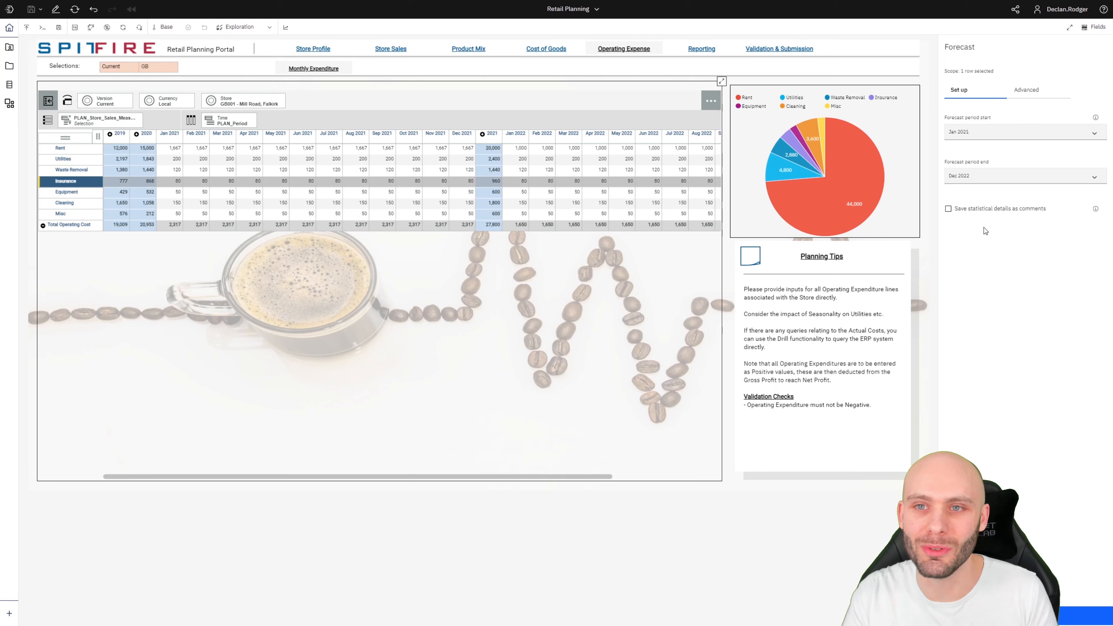